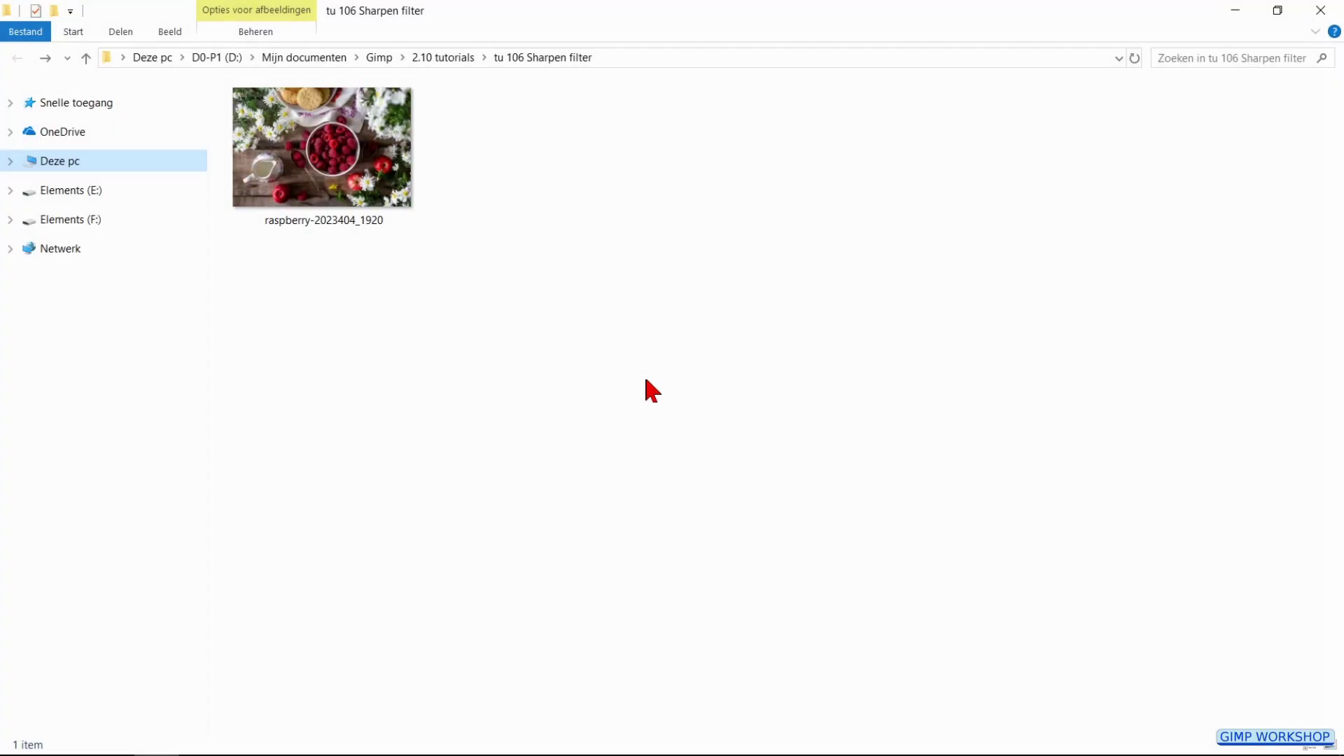
# Copy the raspberry photo and paste a duplicate into the tu 106 Sharpen filter folder.
pyautogui.rightClick(388, 178)
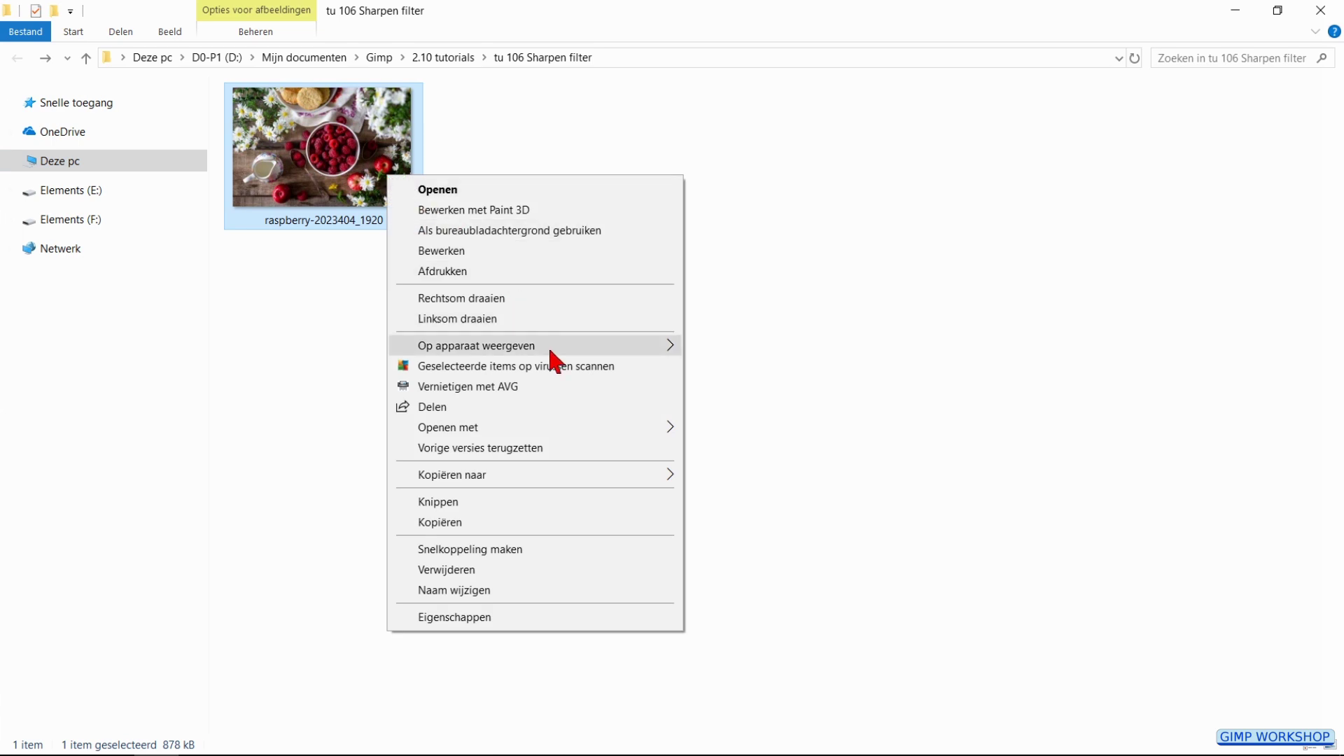
pyautogui.click(560, 522)
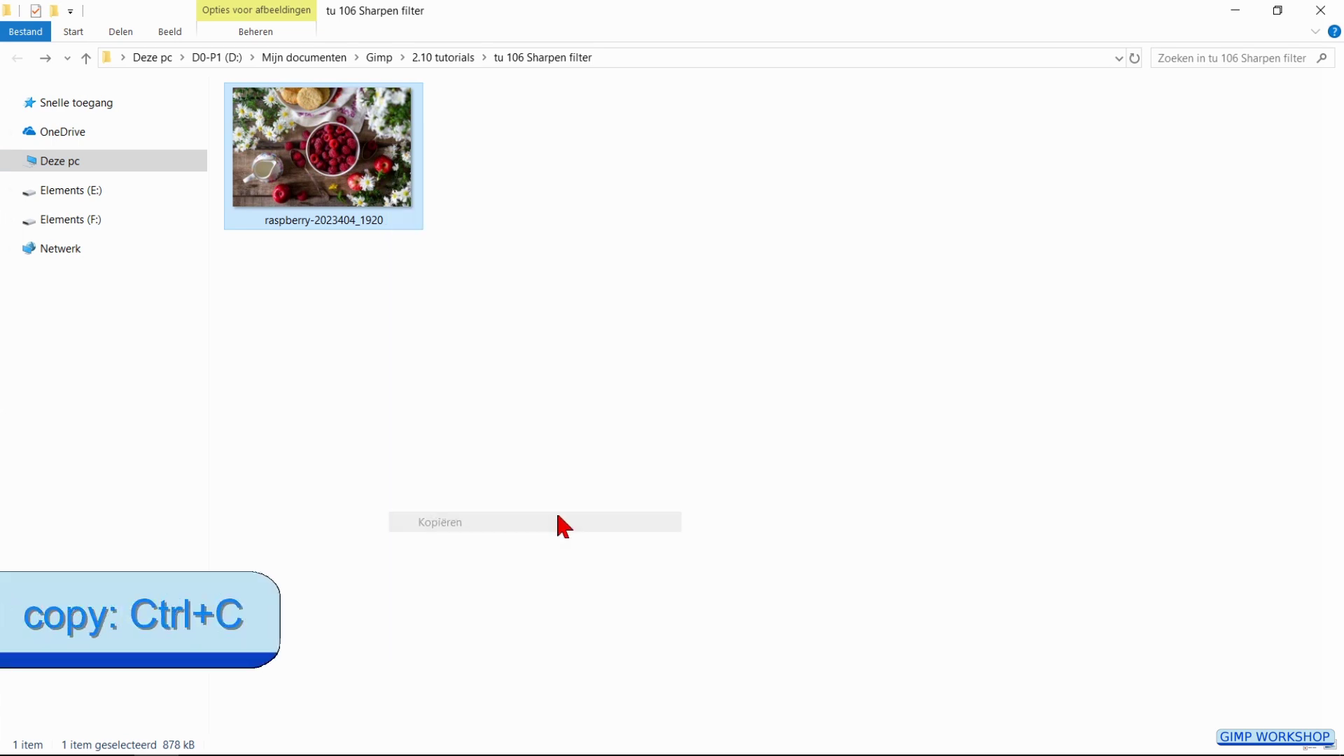
pyautogui.rightClick(469, 190)
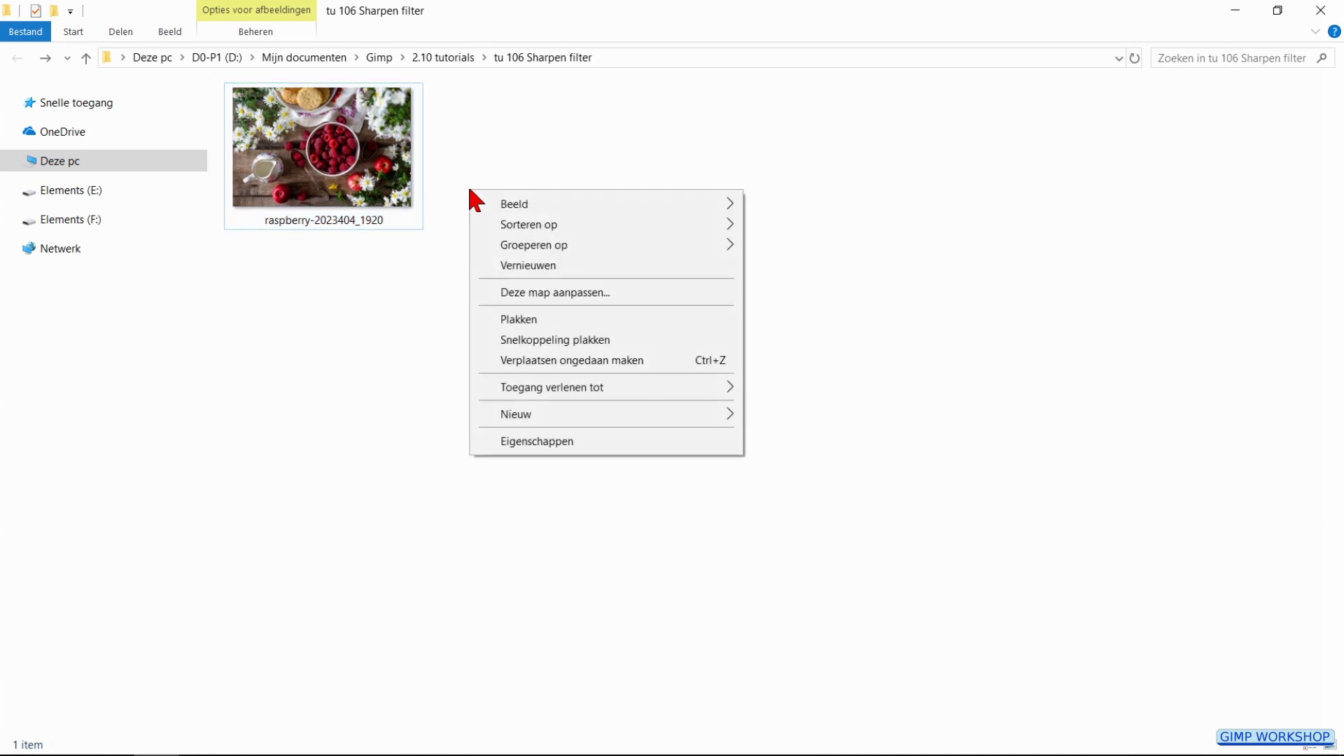
pyautogui.click(543, 318)
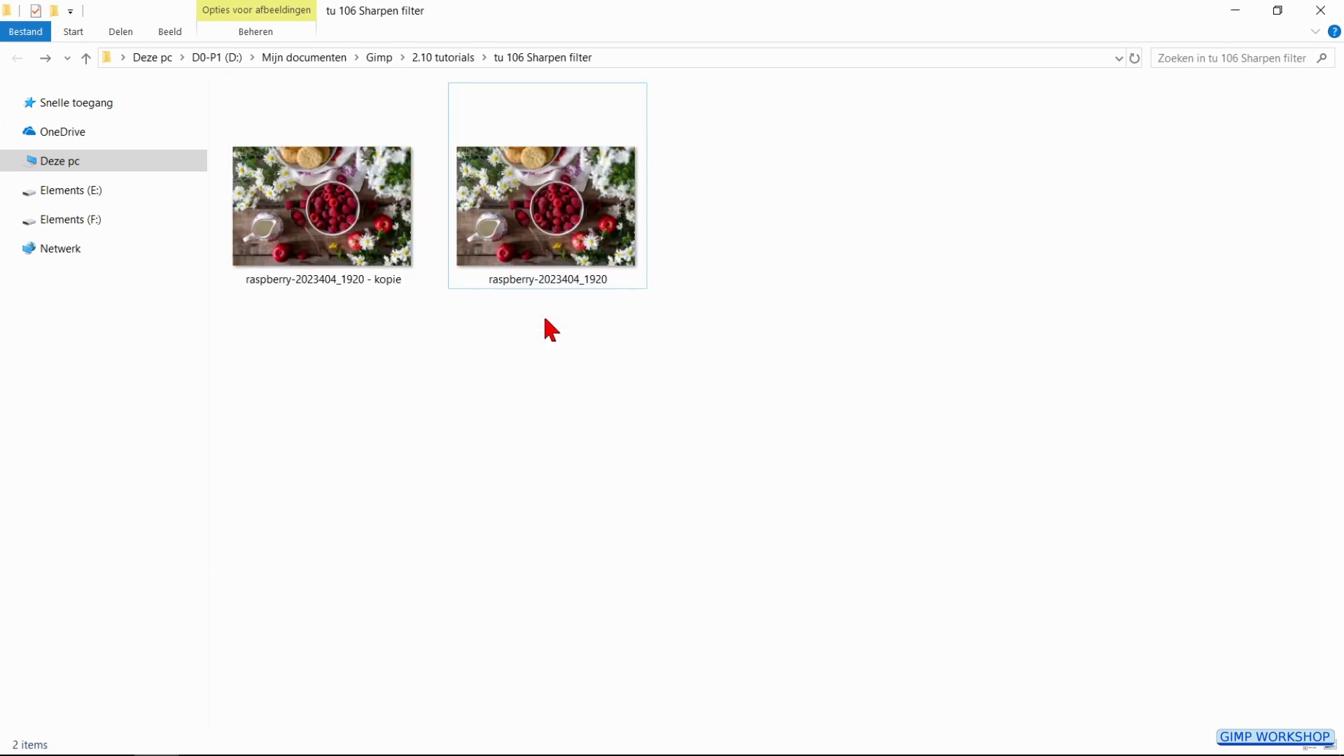
# Open 'raspberry-2023404_1920 - kopie' with GNU Image Manipulation Program from File Explorer.
pyautogui.rightClick(319, 219)
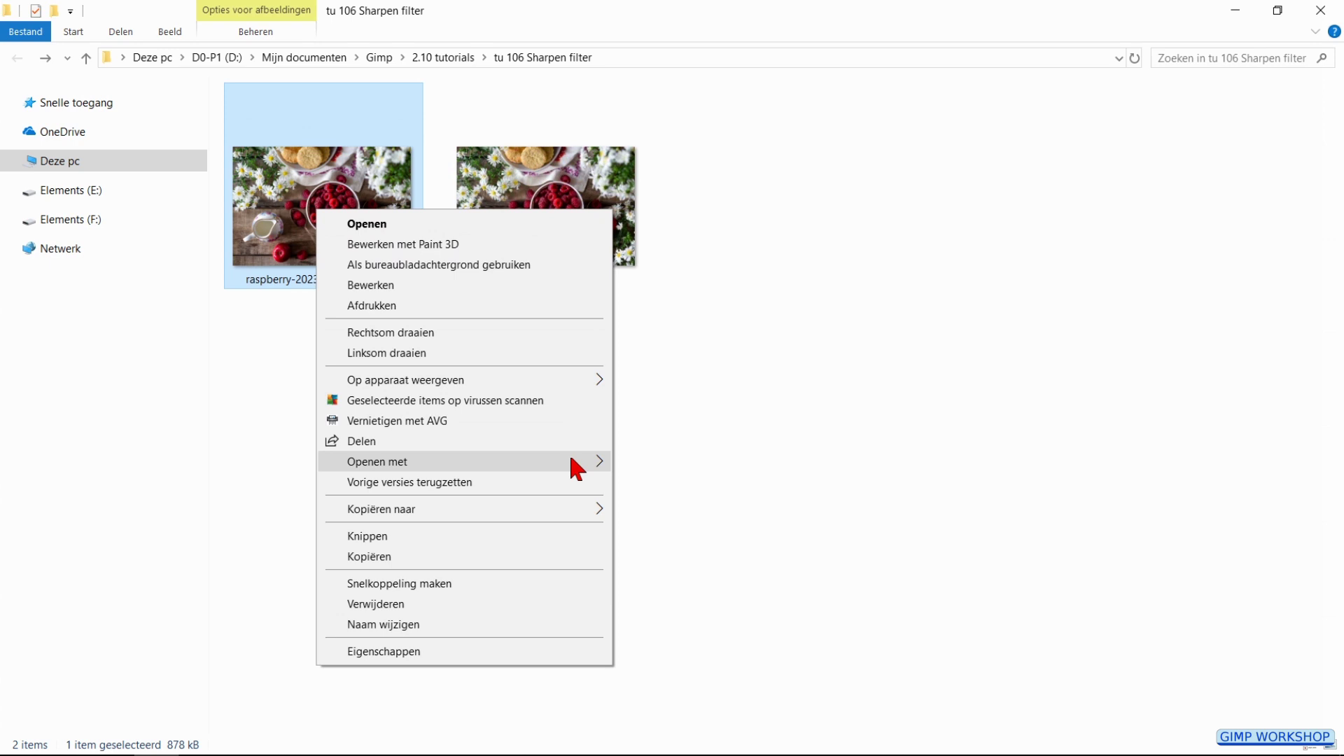
pyautogui.moveTo(574, 463)
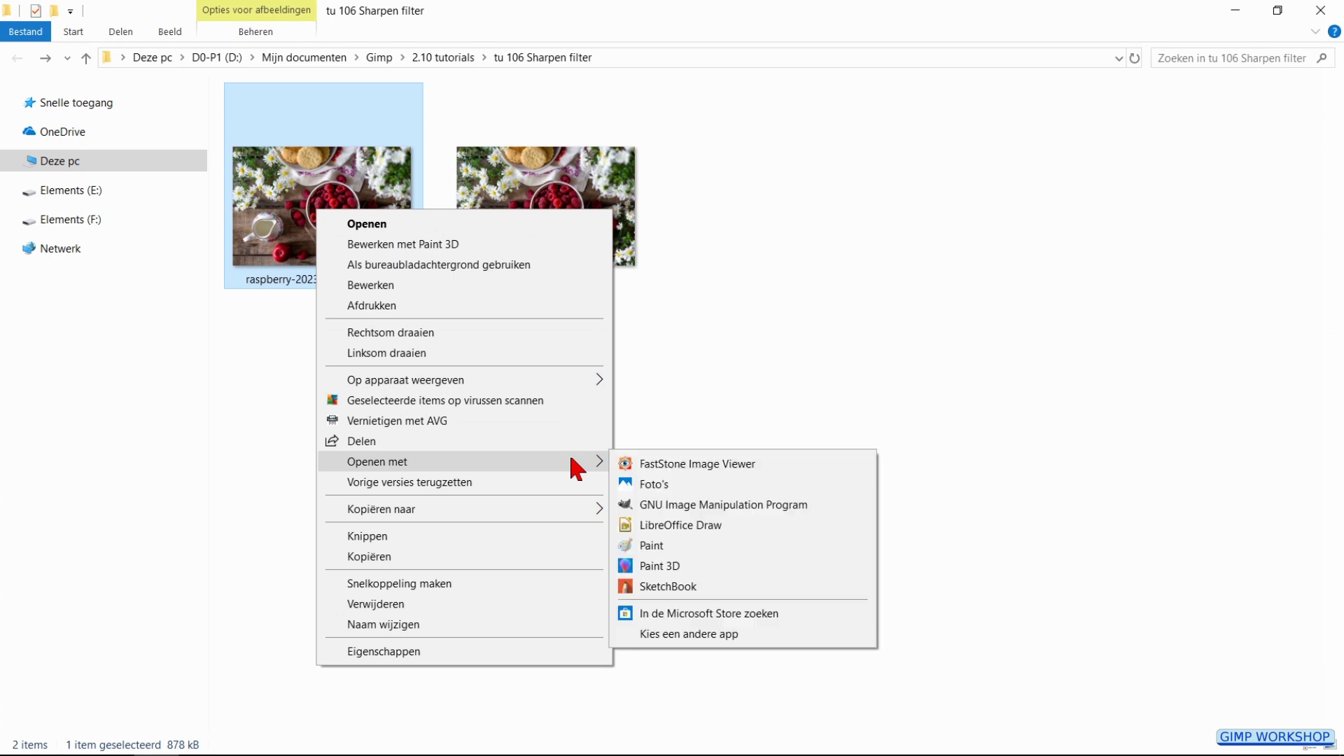
pyautogui.click(672, 505)
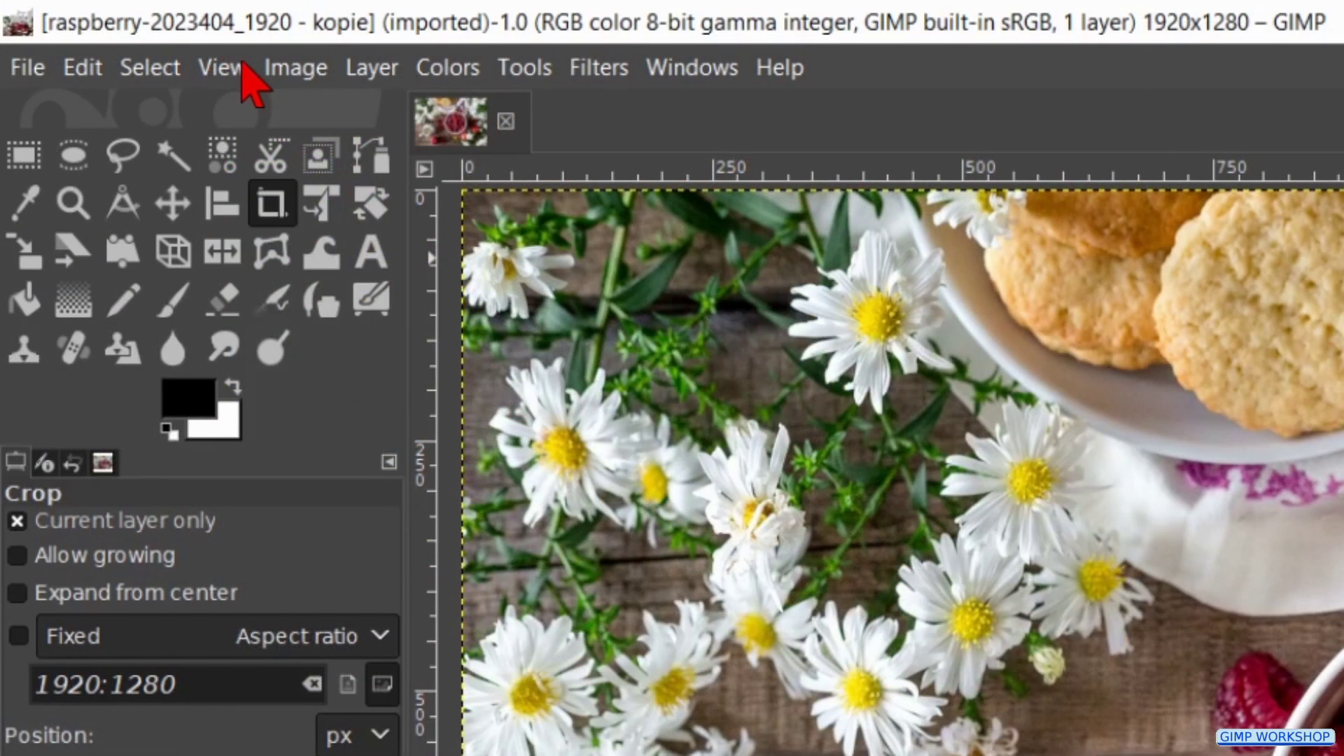
# Zoom the view to fit the whole 1920x1280 raspberry photo in the window.
pyautogui.click(243, 64)
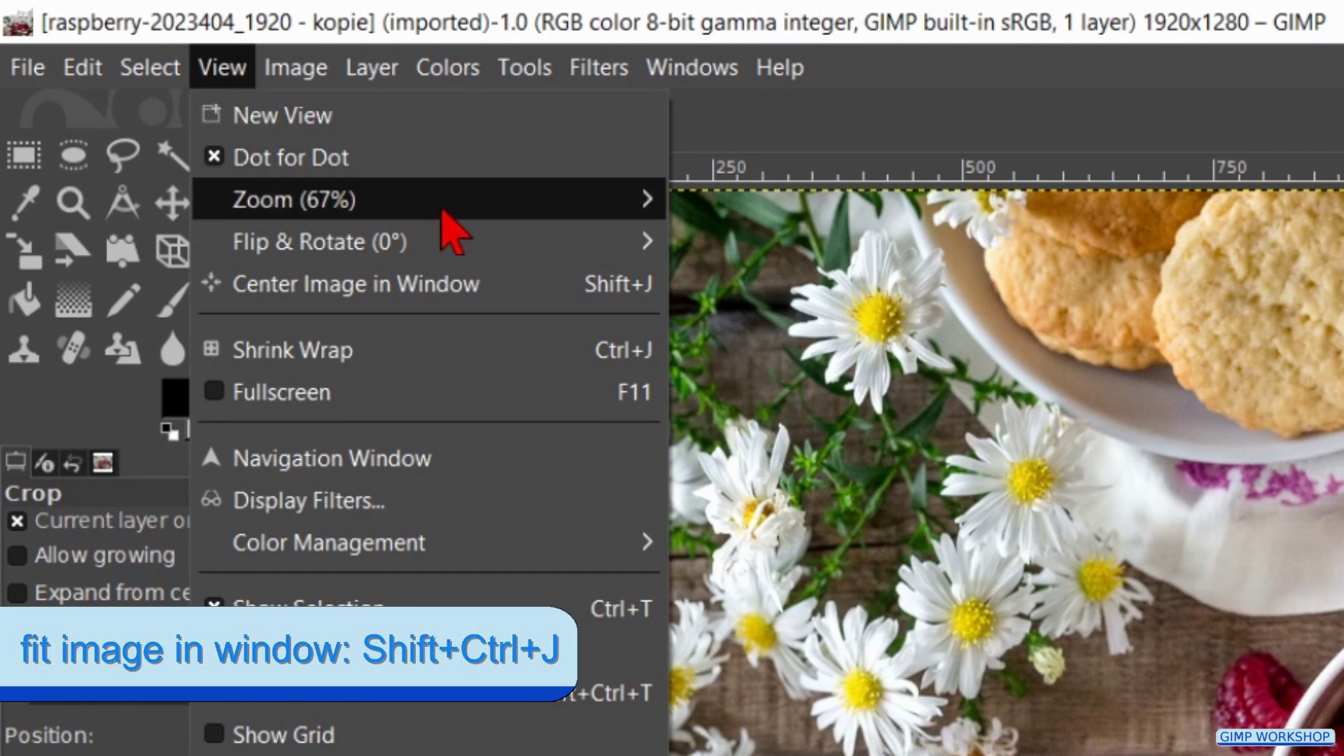
pyautogui.moveTo(465, 218)
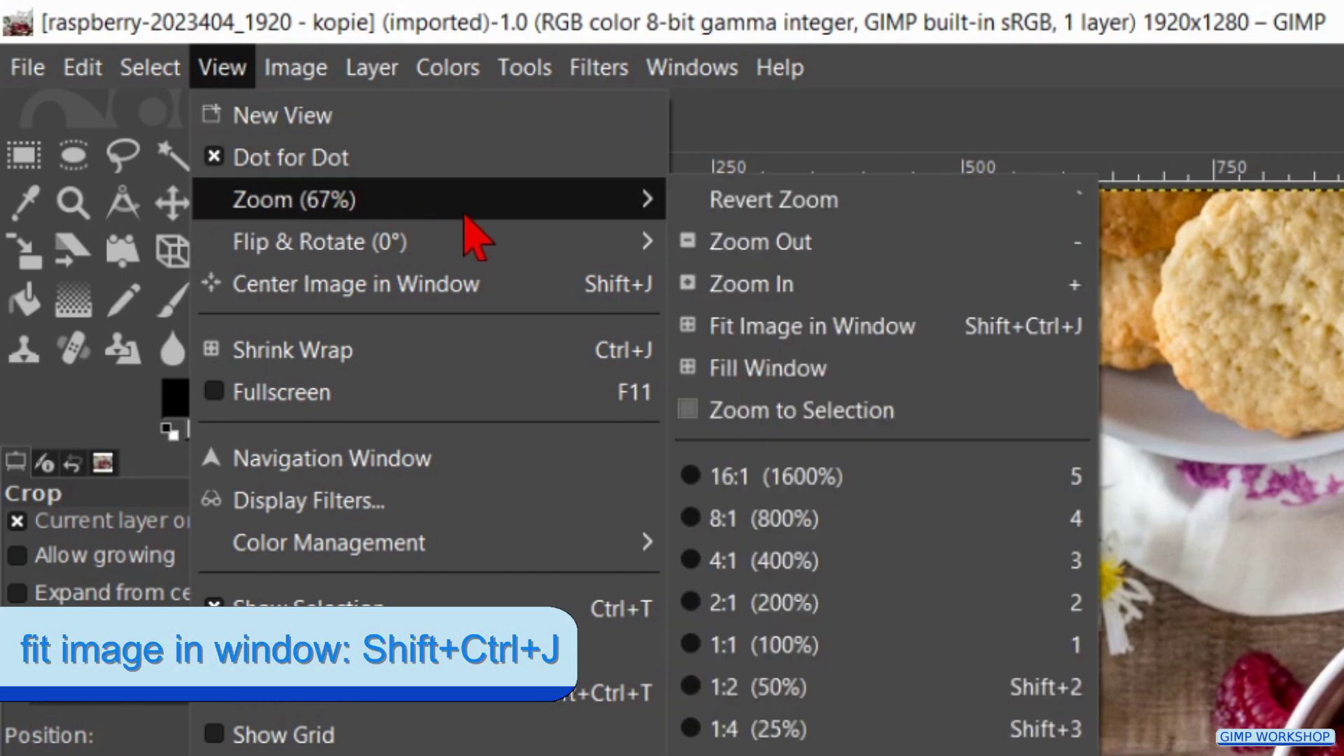
pyautogui.click(795, 327)
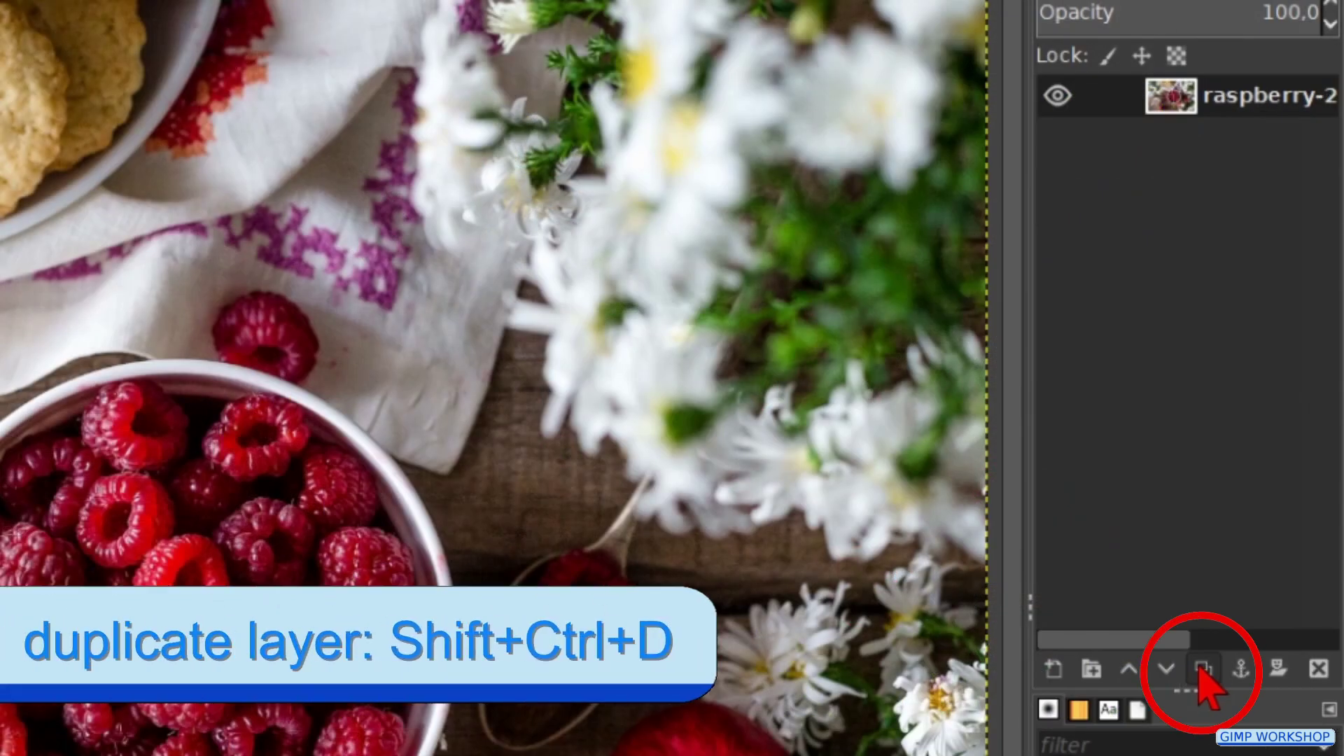
# Duplicate the photo layer, naming the bottom layer 'original' and the top layer 'sharpened'.
pyautogui.click(1203, 669)
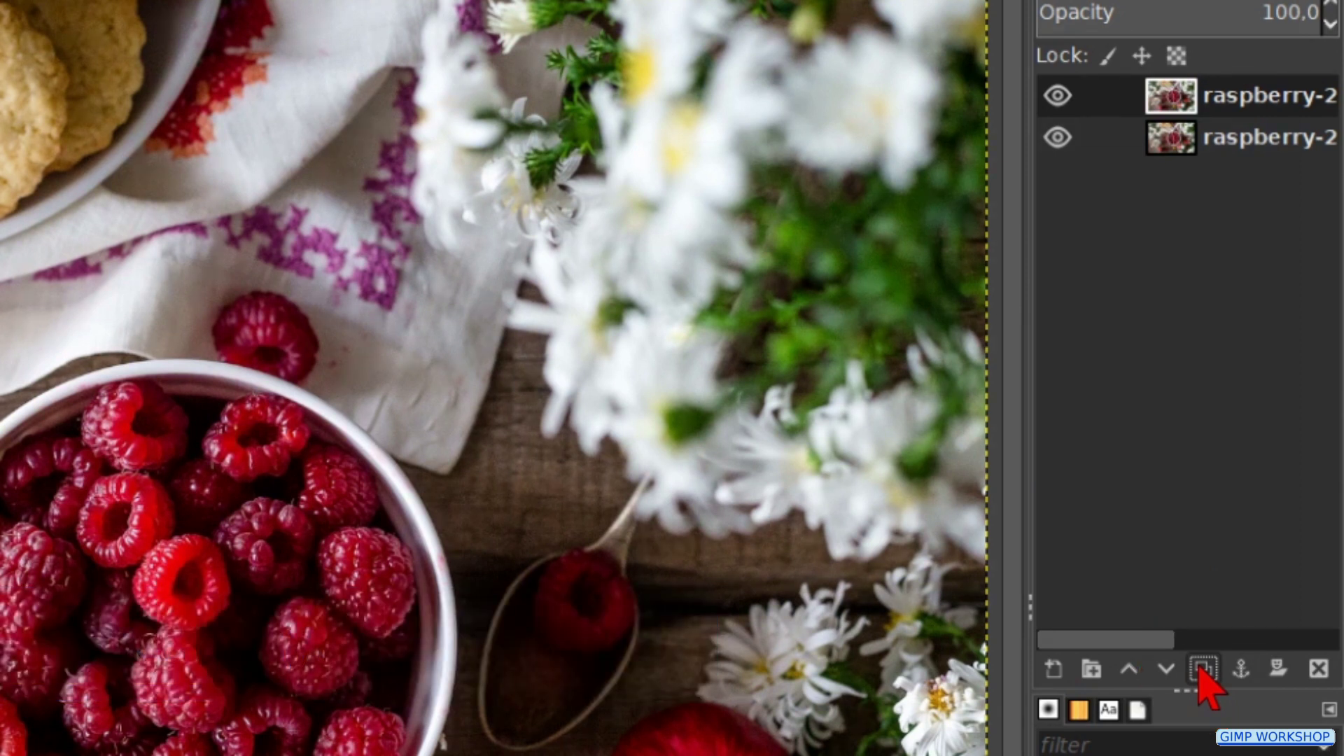
pyautogui.doubleClick(1256, 140)
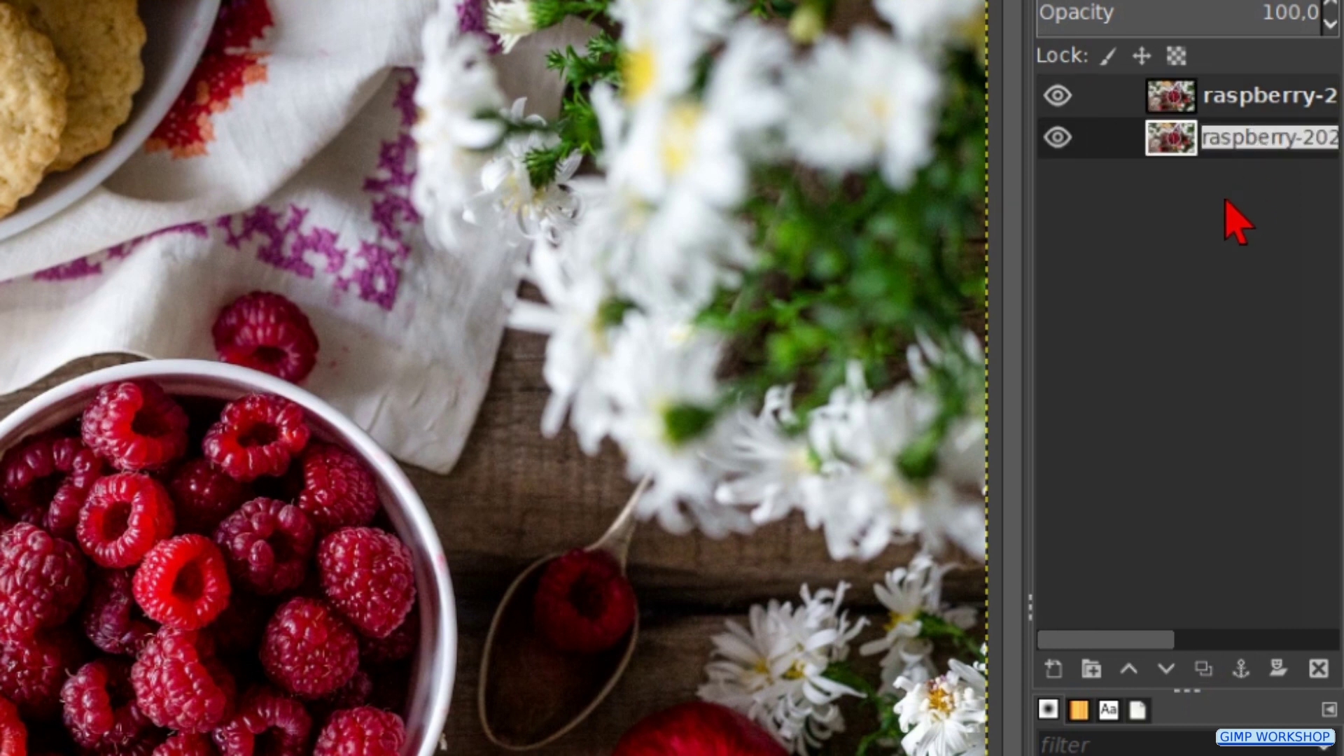
pyautogui.write('or')
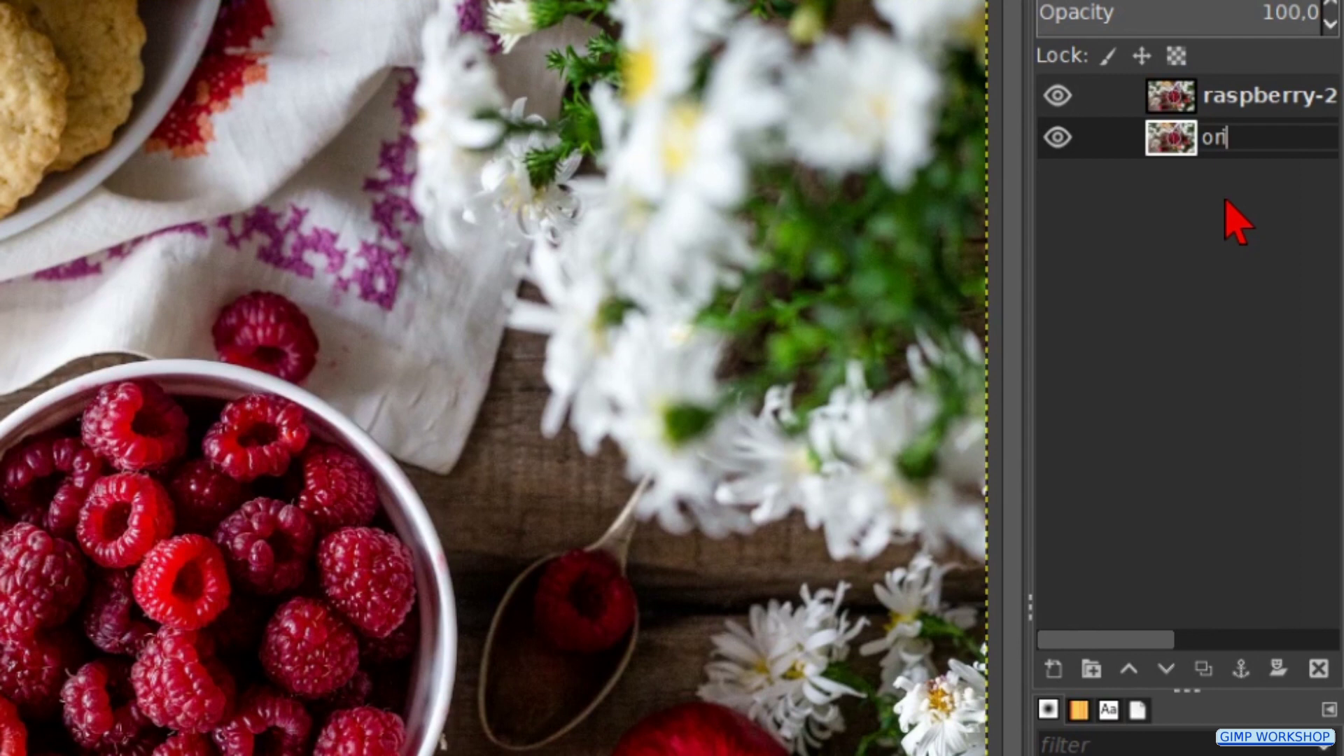
pyautogui.write('iginal')
pyautogui.press('Return')
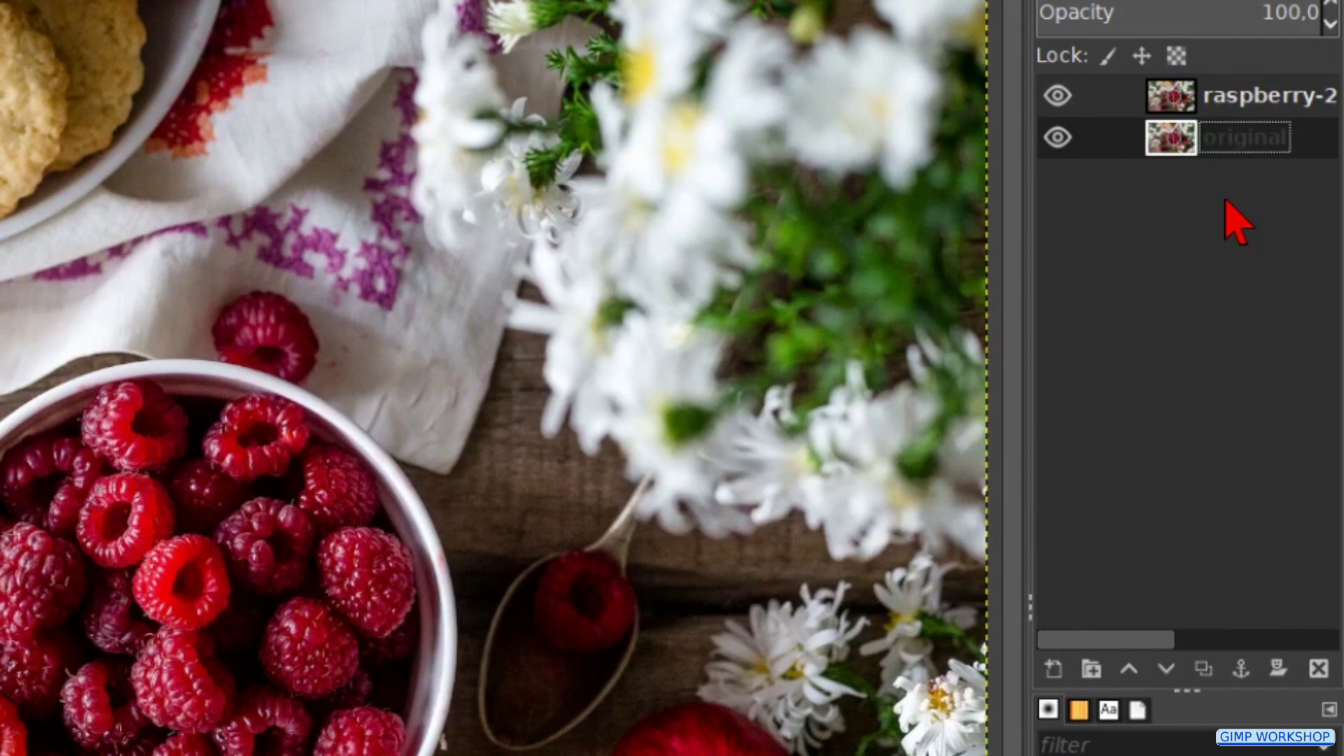
pyautogui.doubleClick(1239, 98)
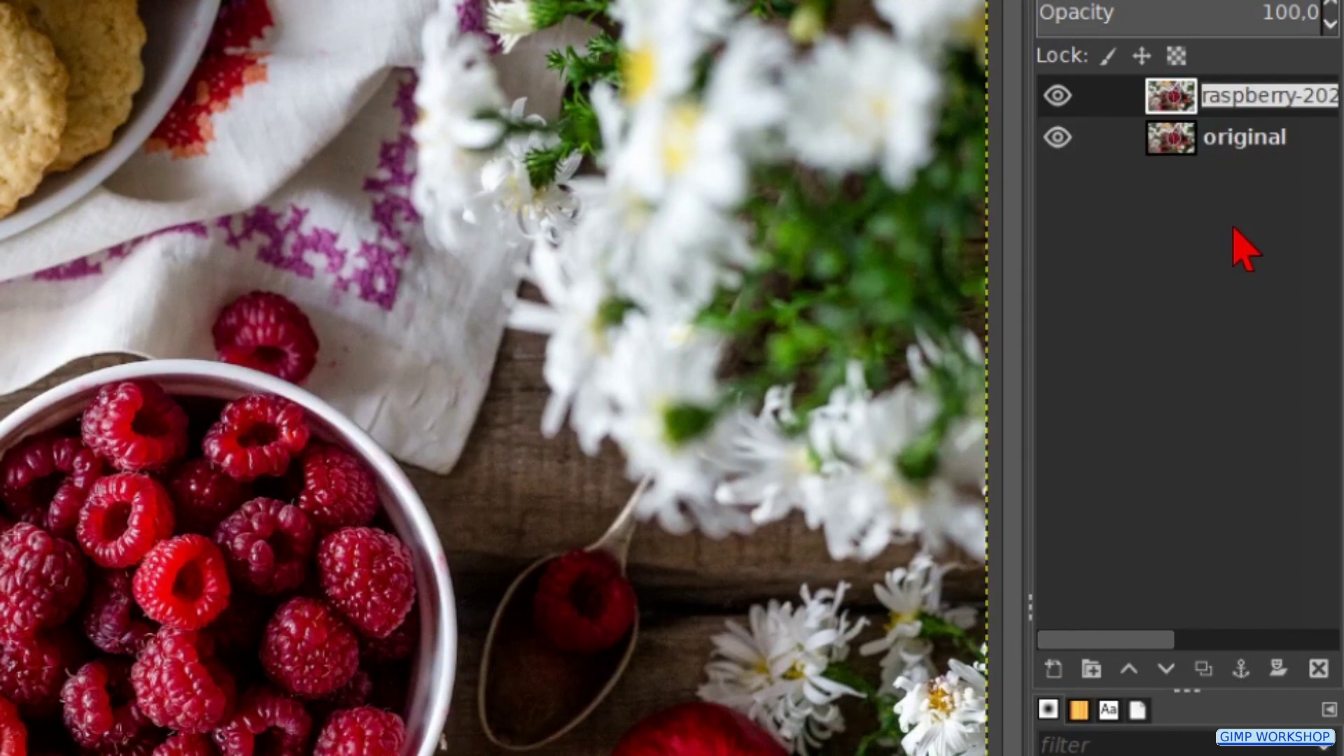
pyautogui.write('sharpened')
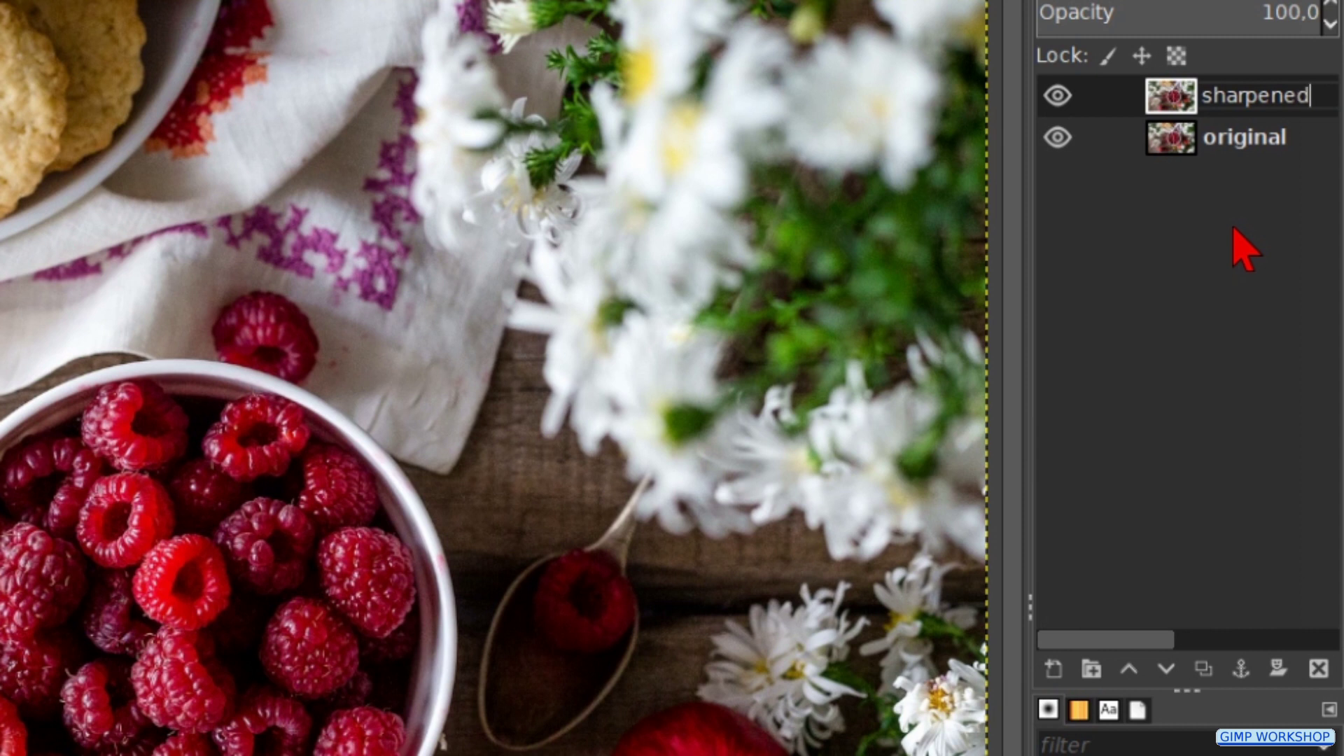
pyautogui.press('Return')
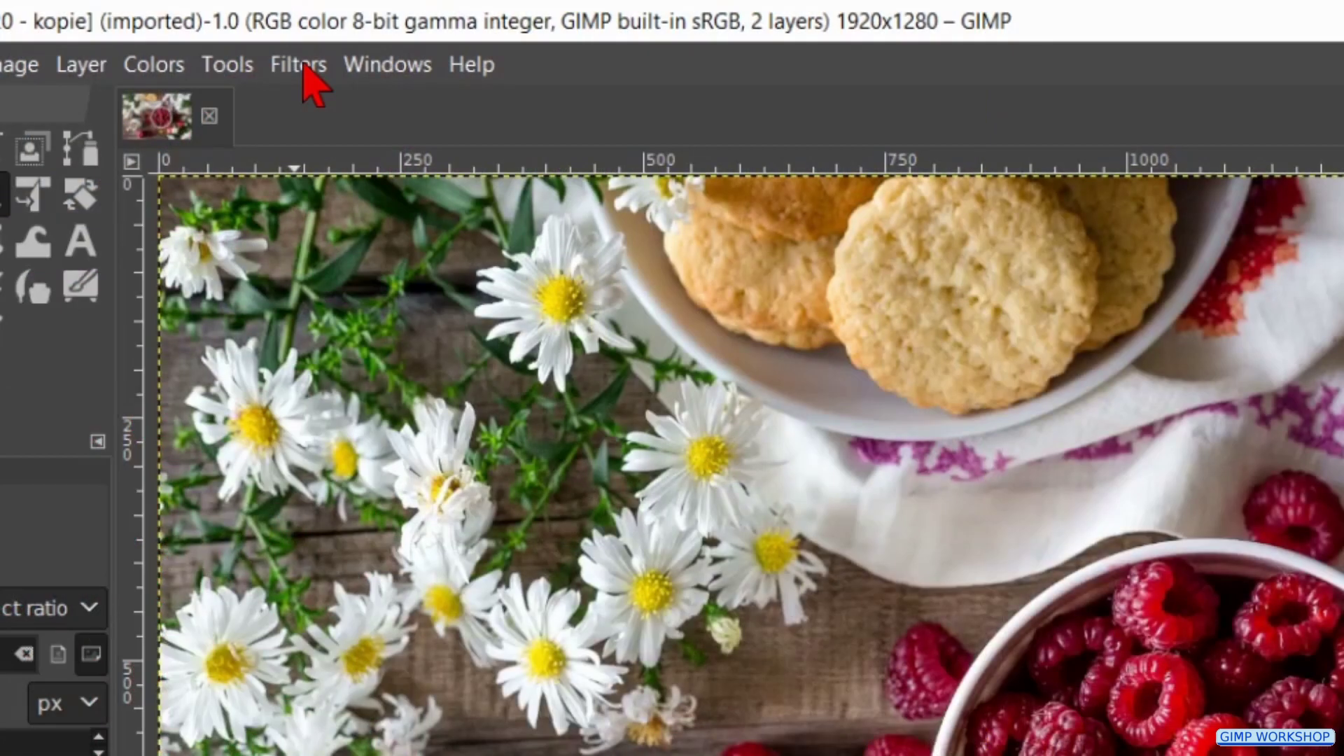
# Bring up Sharpen (Unsharp Mask) on the 'sharpened' layer at Radius 3.000, Amount 0.500.
pyautogui.click(308, 70)
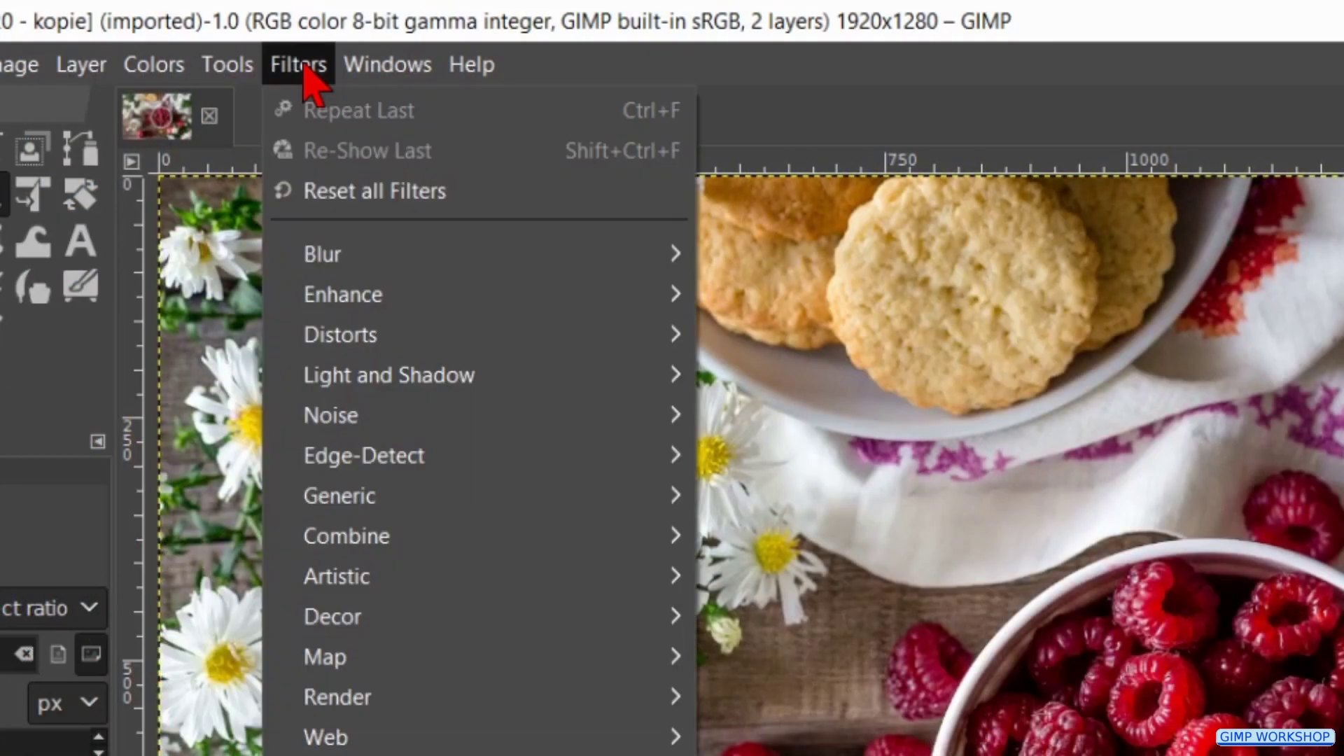
pyautogui.moveTo(684, 296)
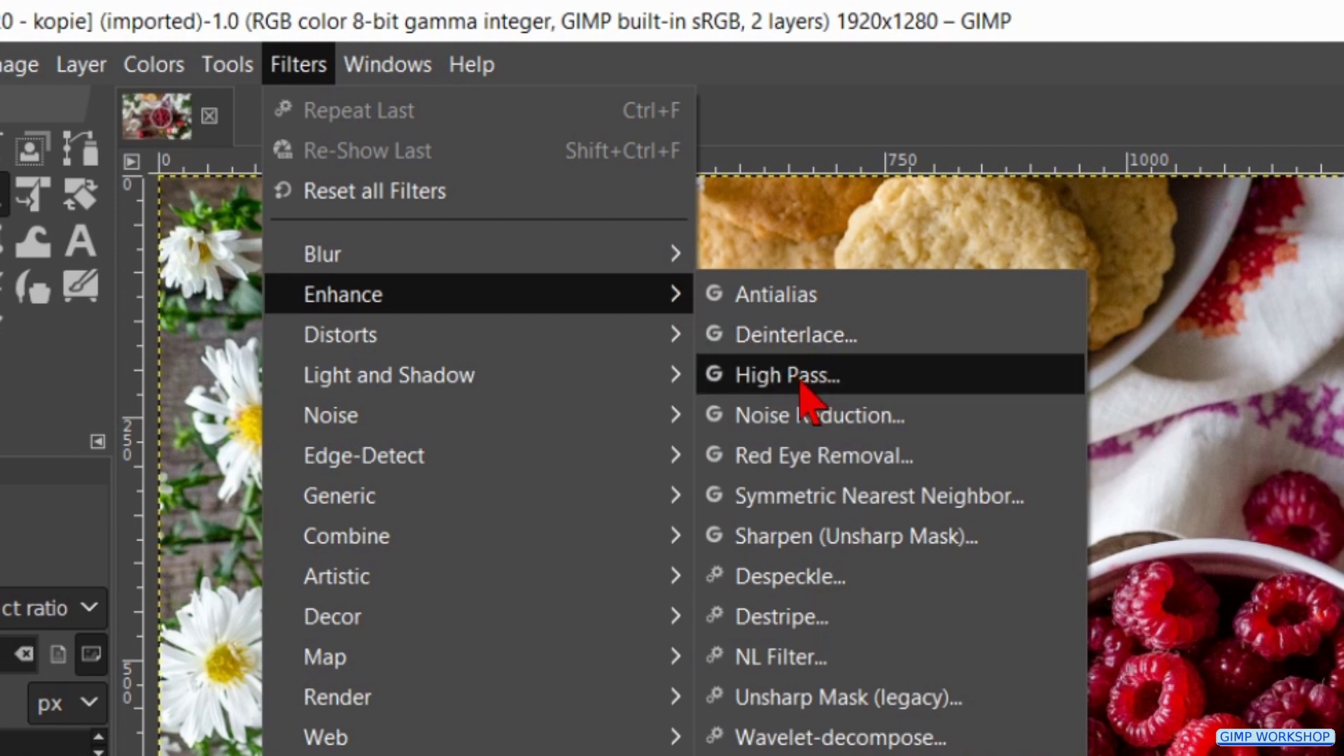
pyautogui.click(798, 536)
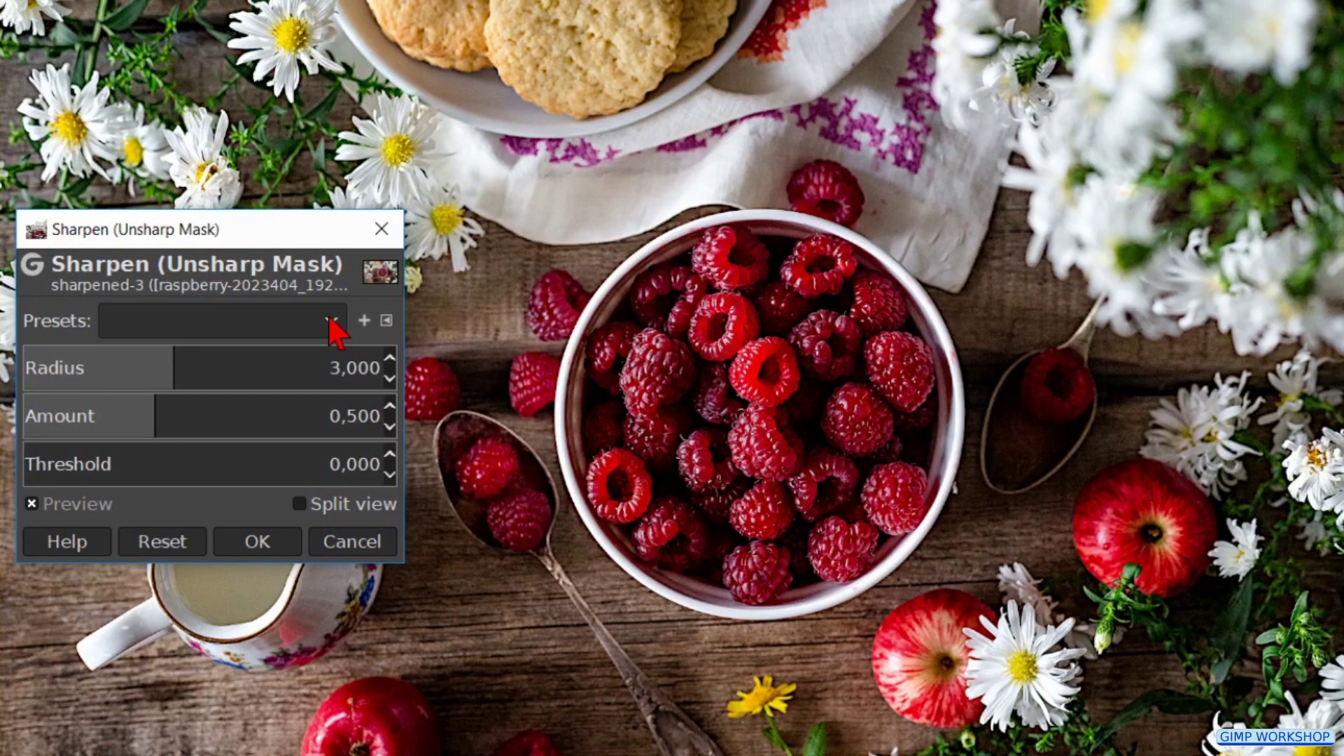
# Load the last-used Unsharp Mask values (Radius 14, Amount 0.9), then reset to defaults.
pyautogui.click(333, 322)
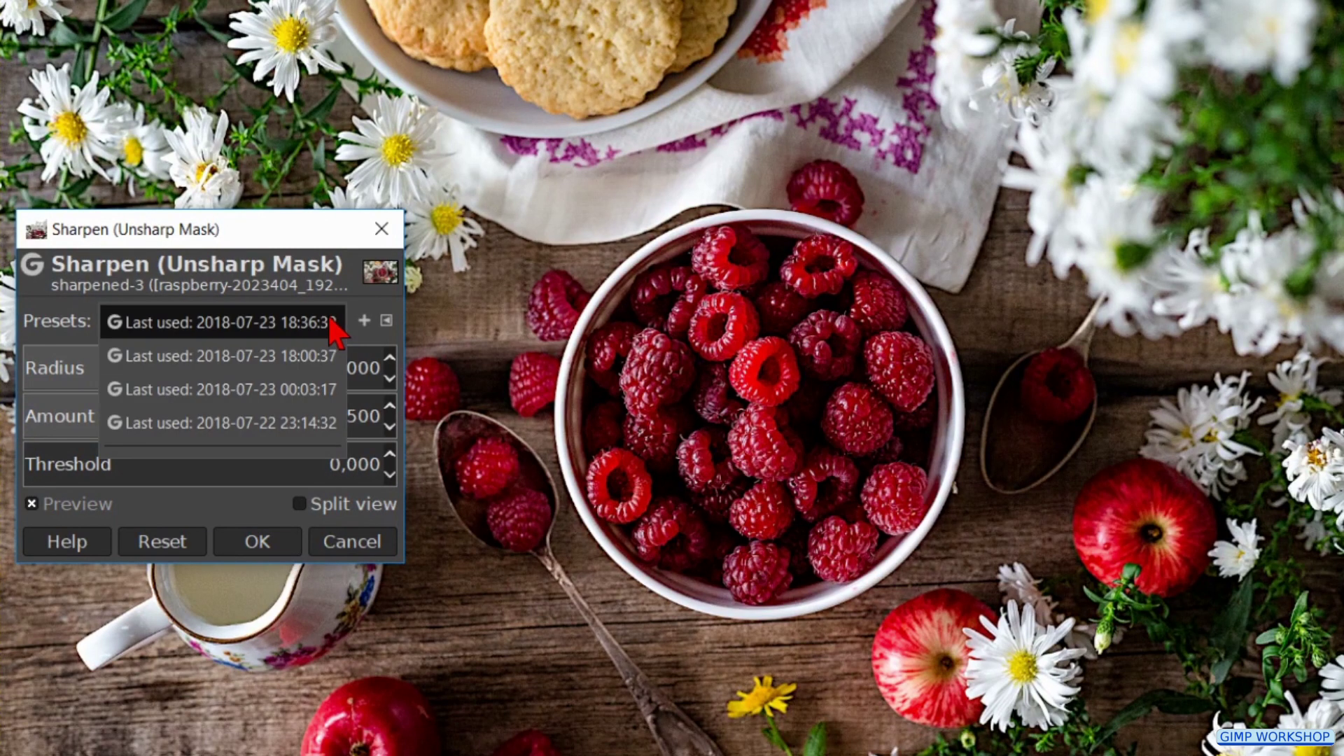
pyautogui.click(268, 368)
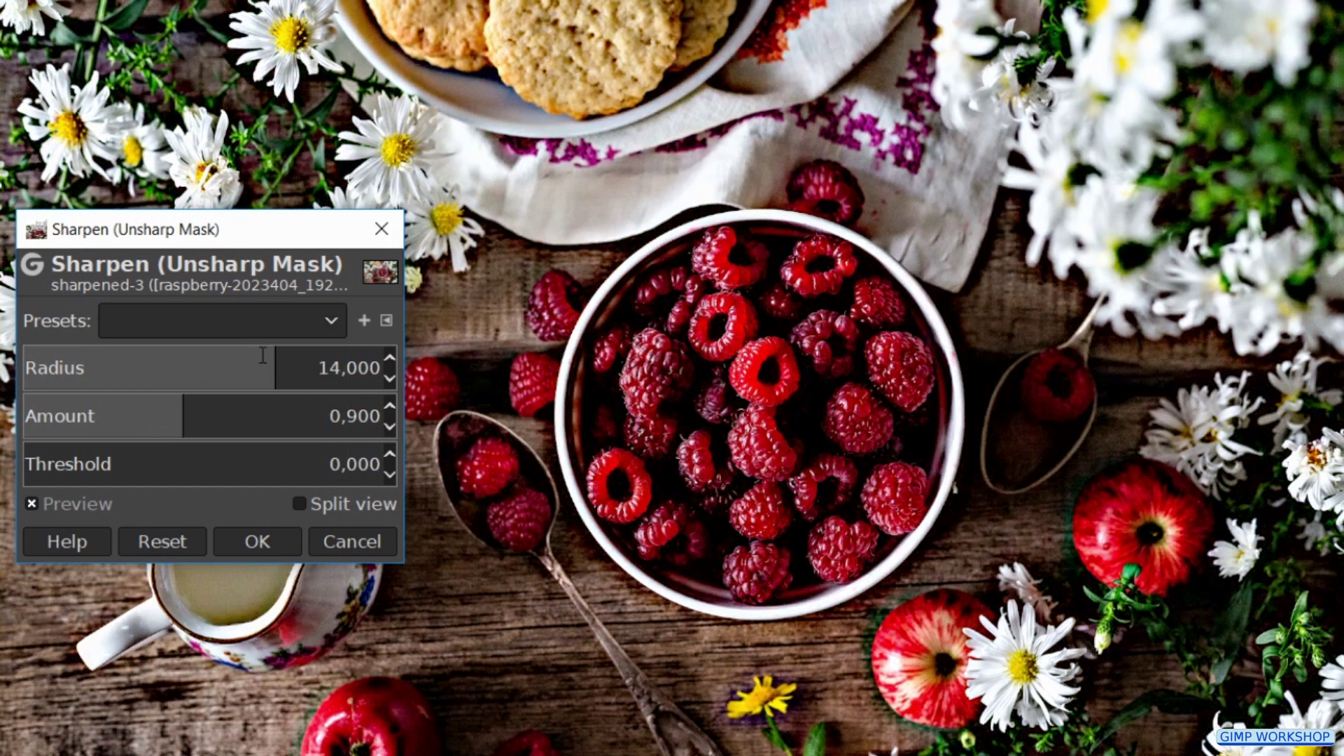
pyautogui.click(384, 322)
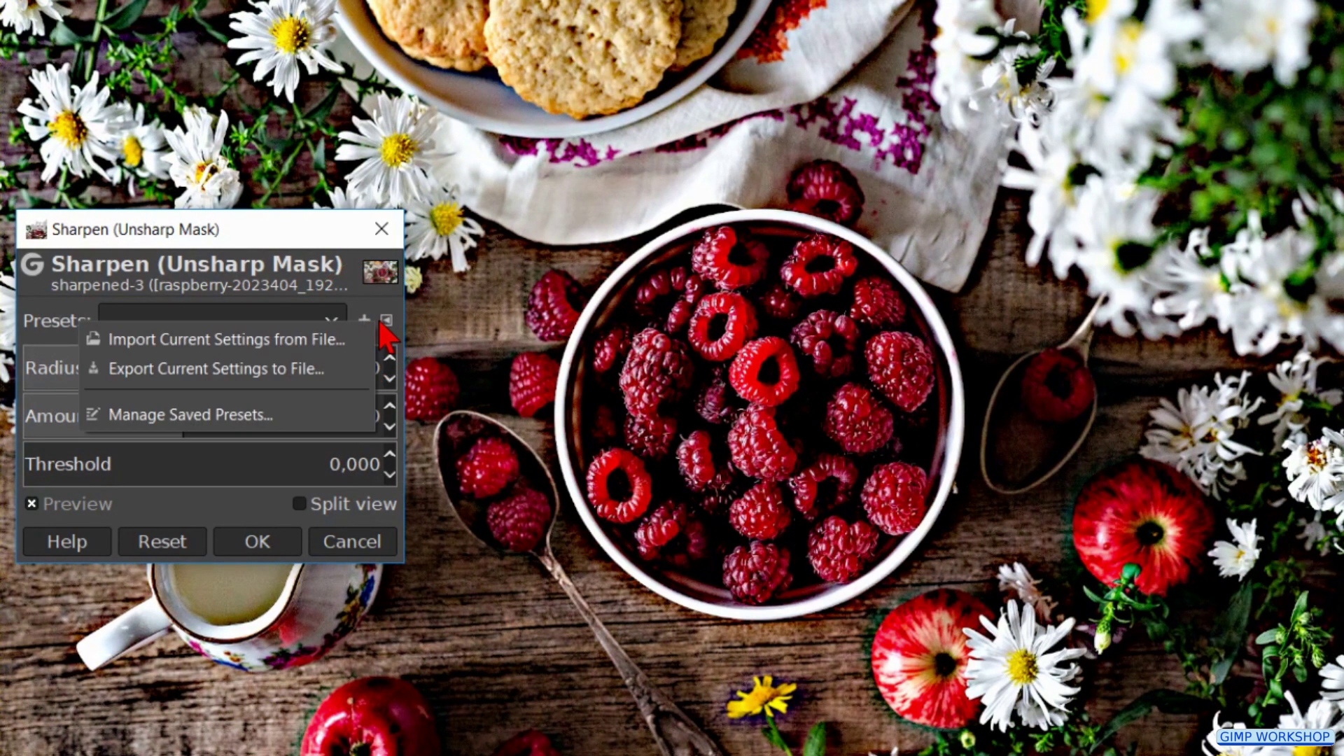
pyautogui.click(157, 543)
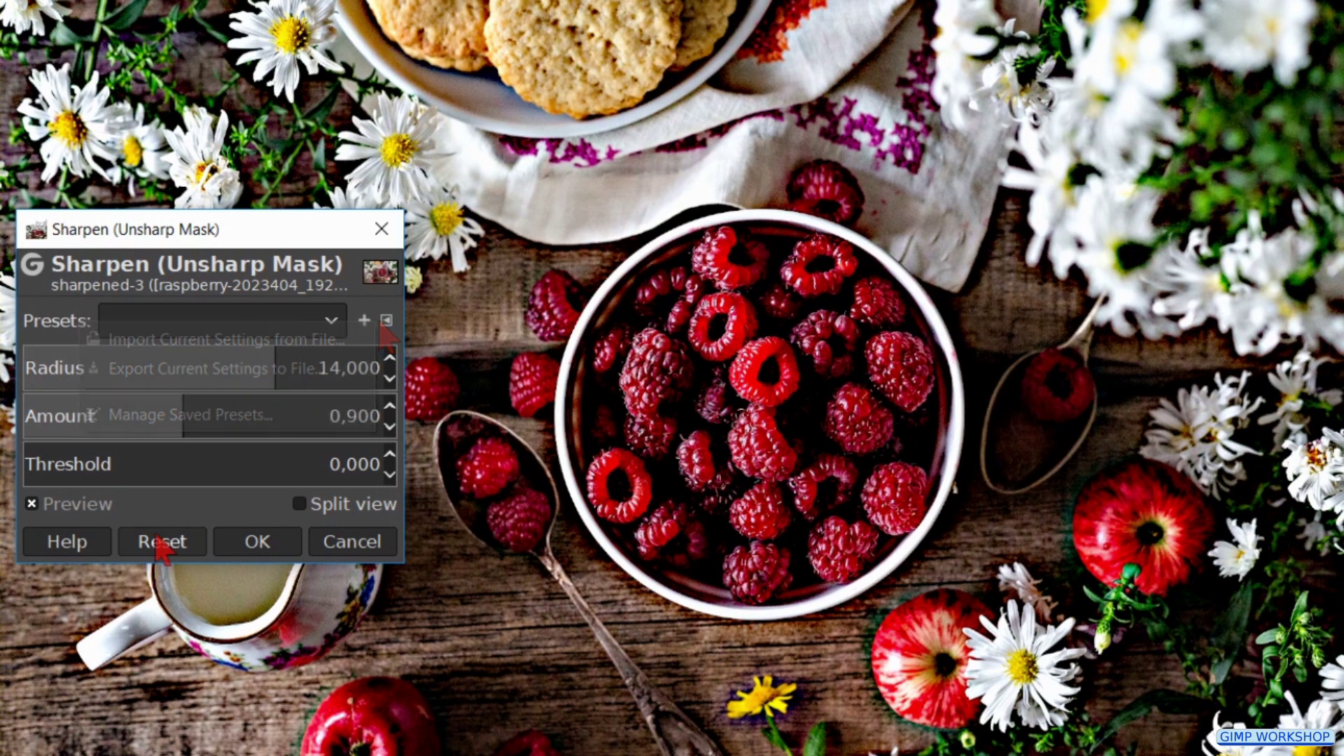
pyautogui.click(159, 544)
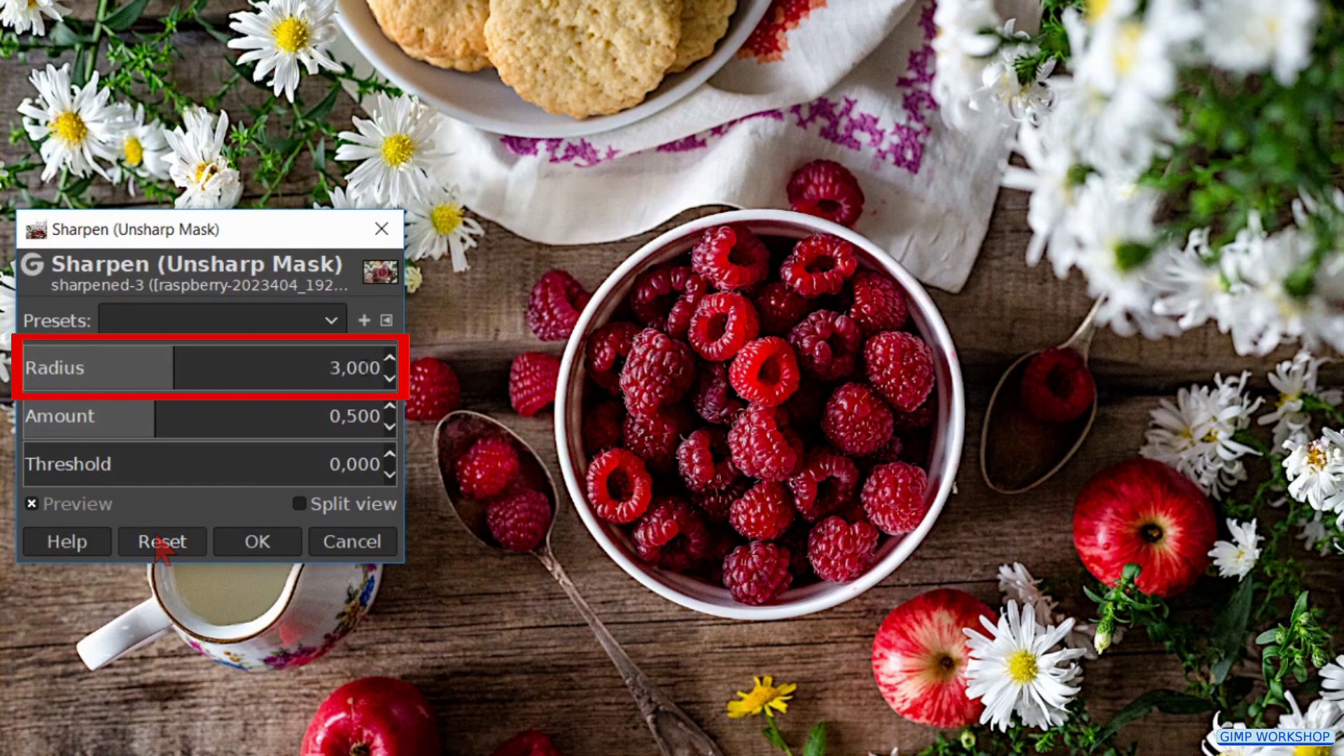
# Set the Unsharp Mask Radius to 4 and Amount to 0,6.
pyautogui.tripleClick(365, 368)
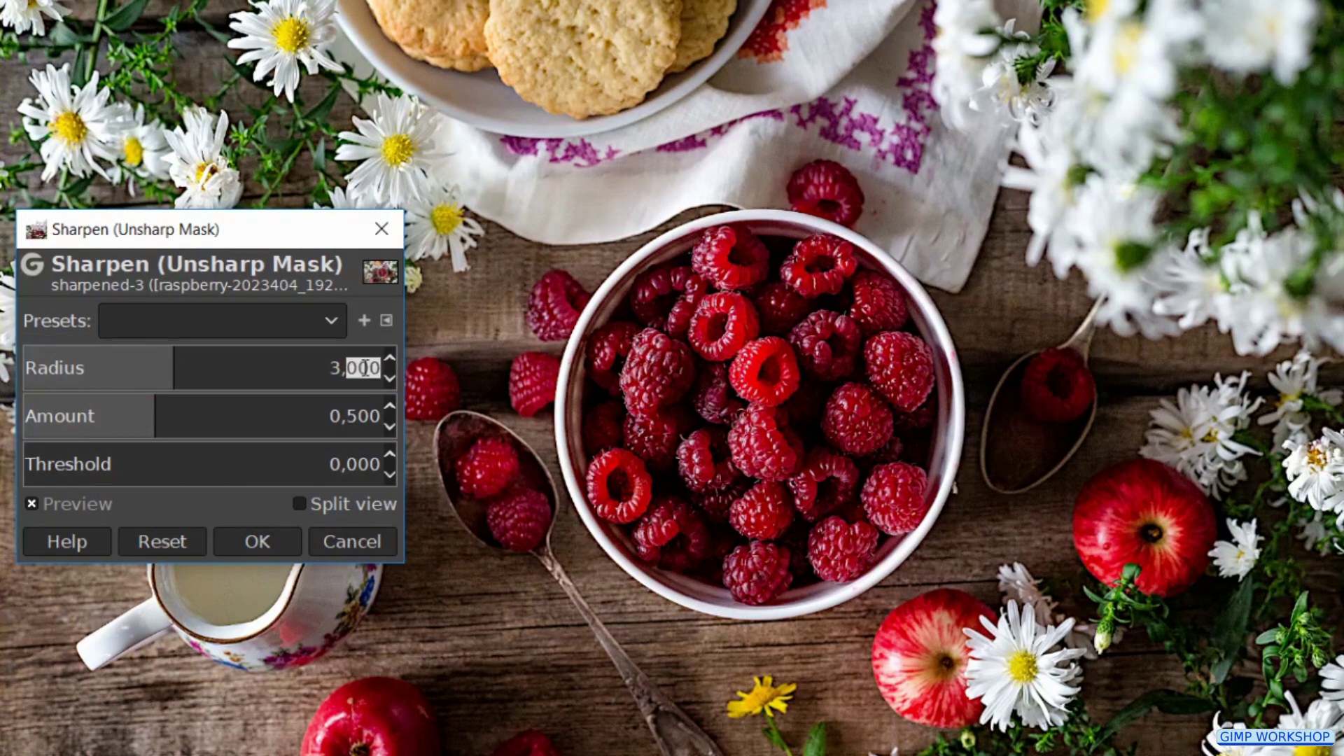
pyautogui.write('4')
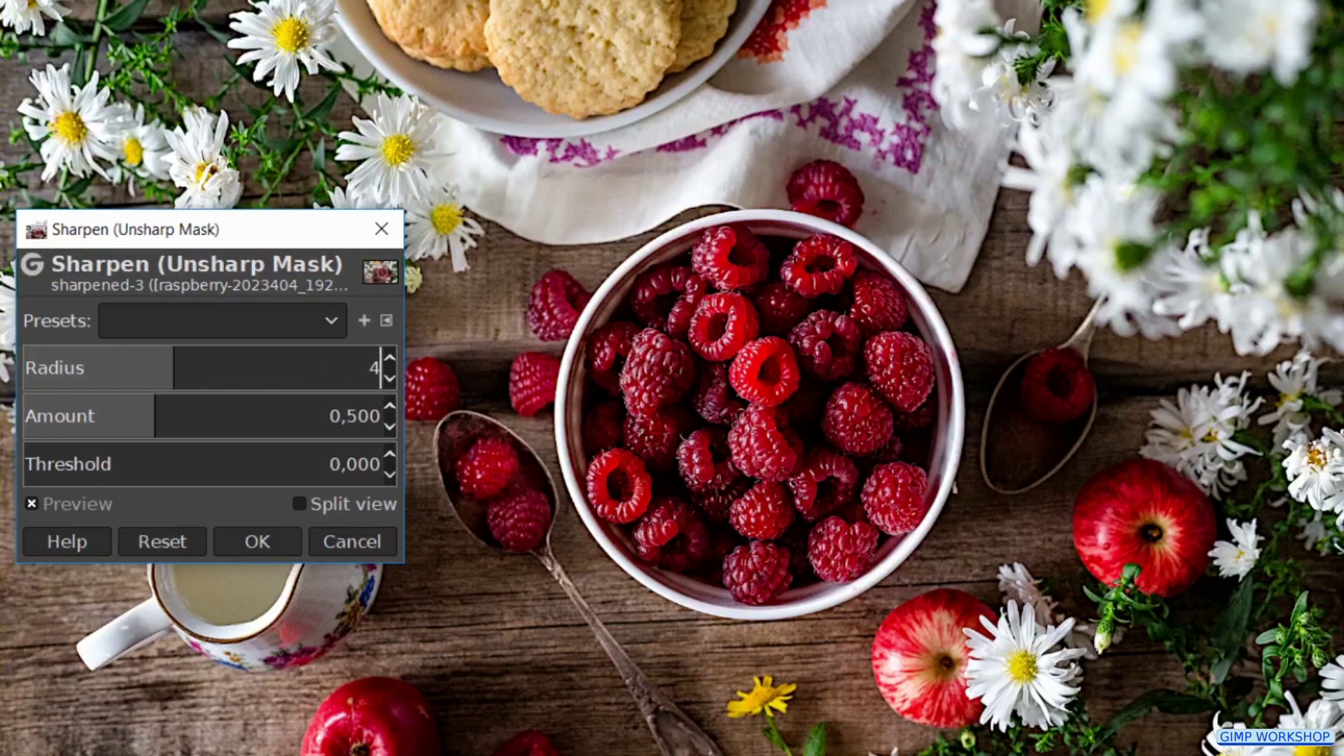
pyautogui.press('Return')
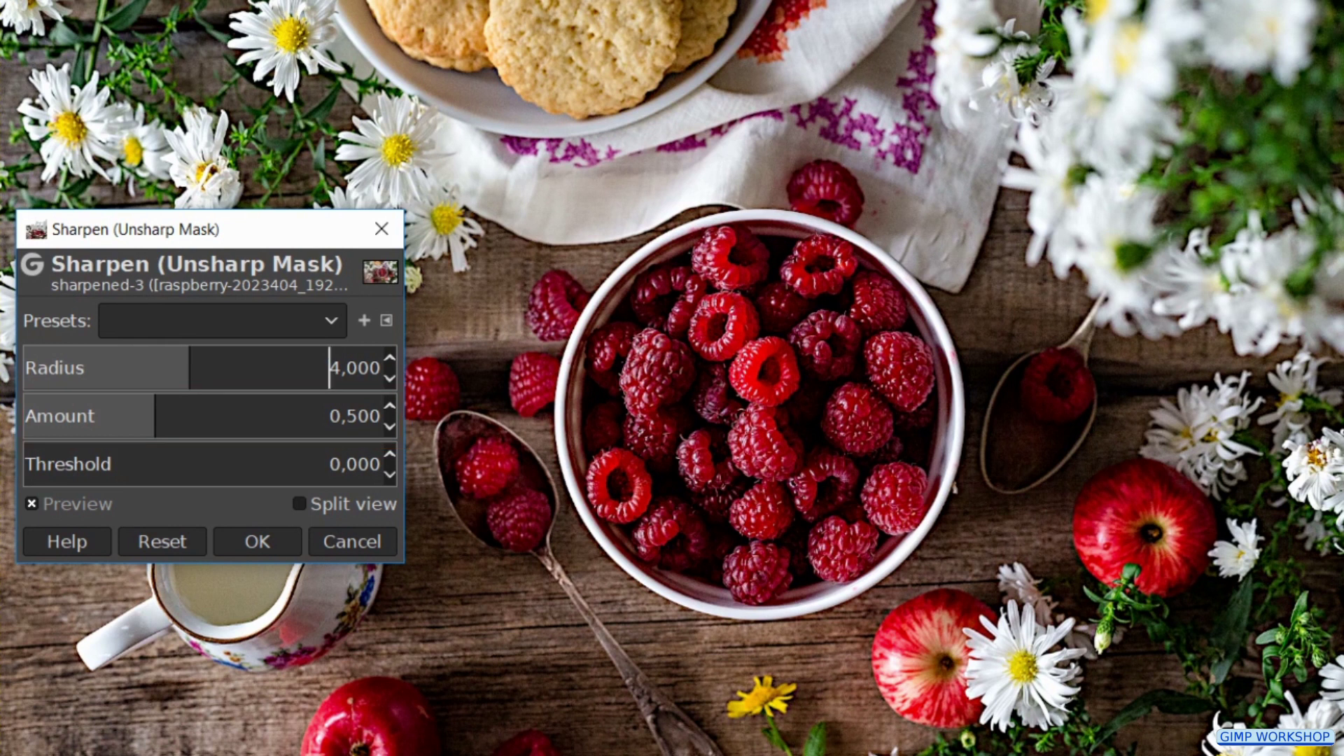
pyautogui.doubleClick(359, 414)
pyautogui.tripleClick(359, 414)
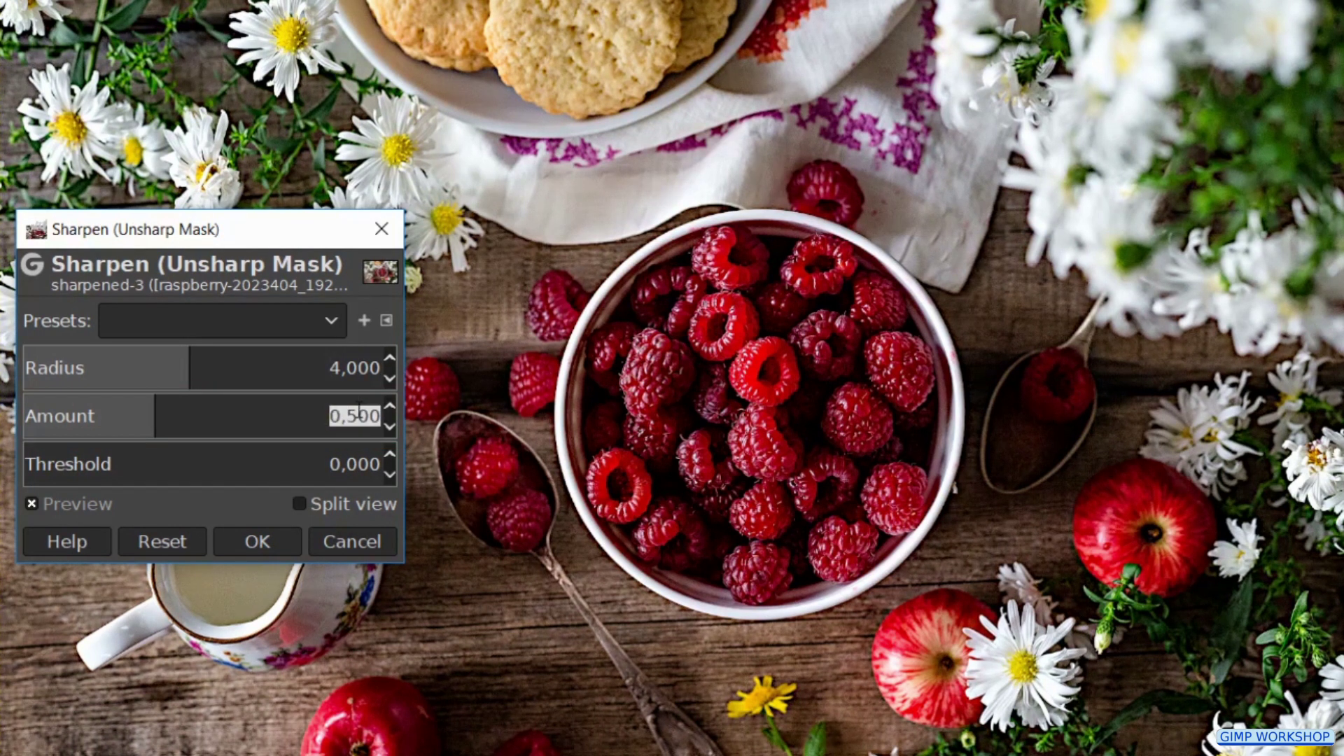
pyautogui.write('0,6')
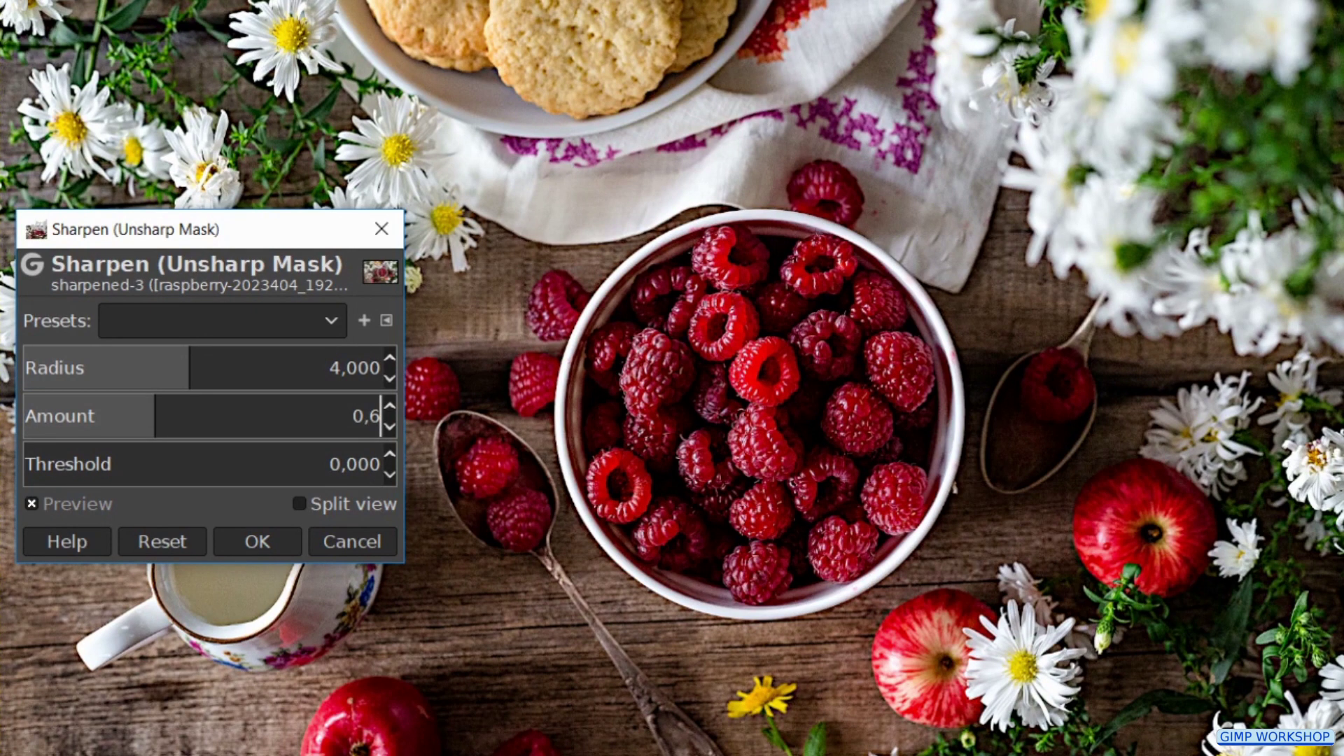
pyautogui.press('Return')
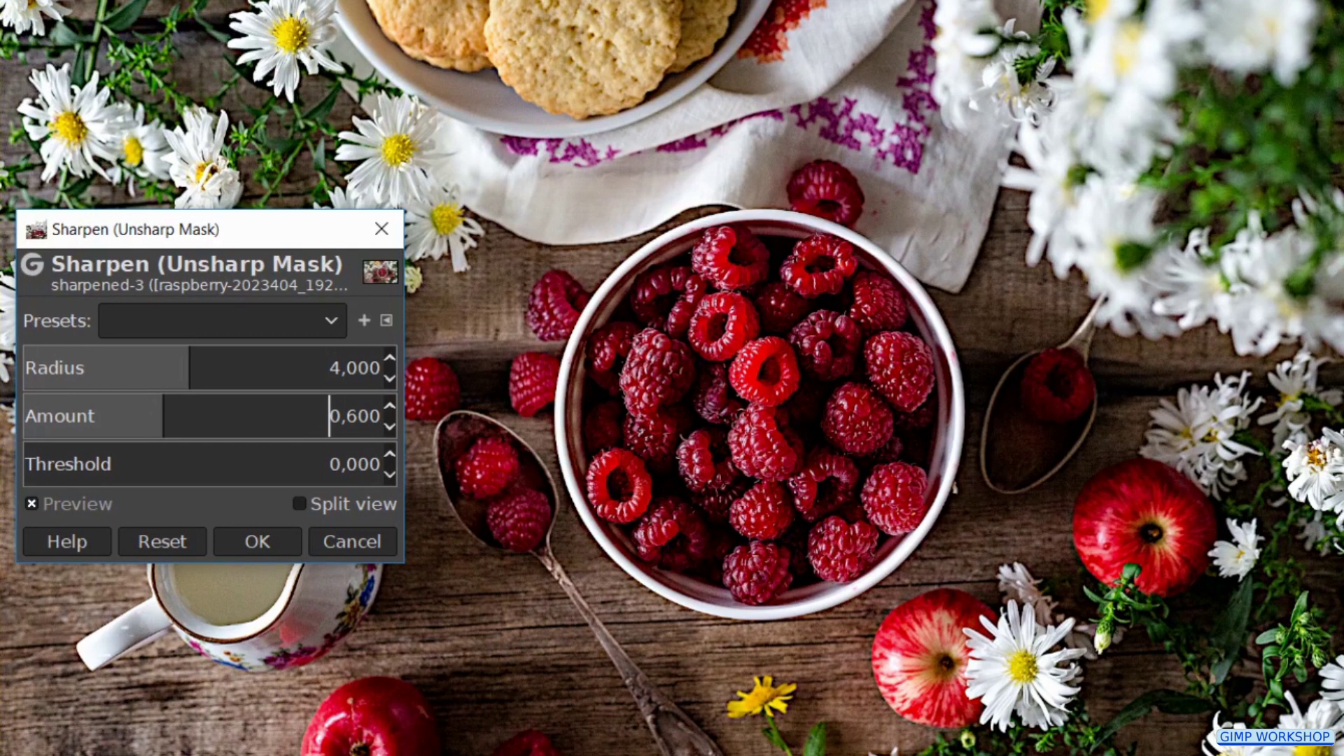
pyautogui.scroll(1, 697, 397)
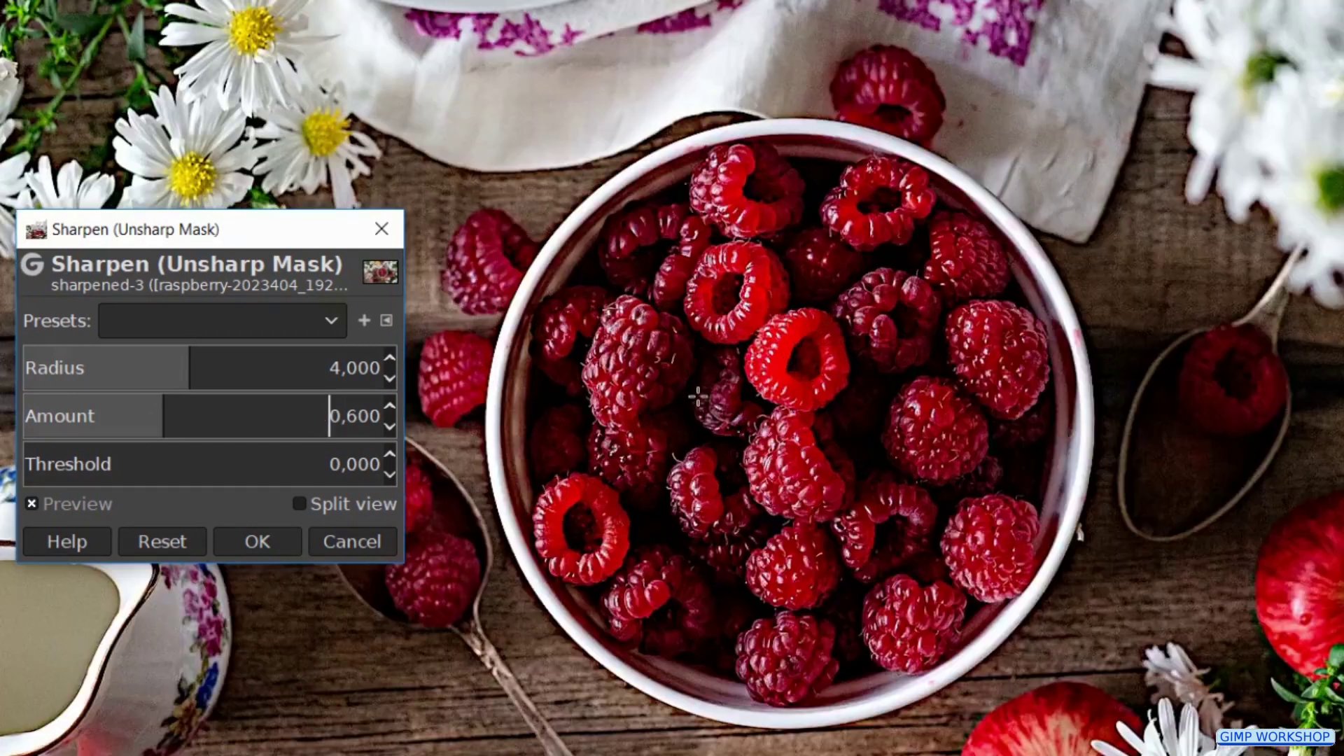
pyautogui.scroll(2, 697, 397)
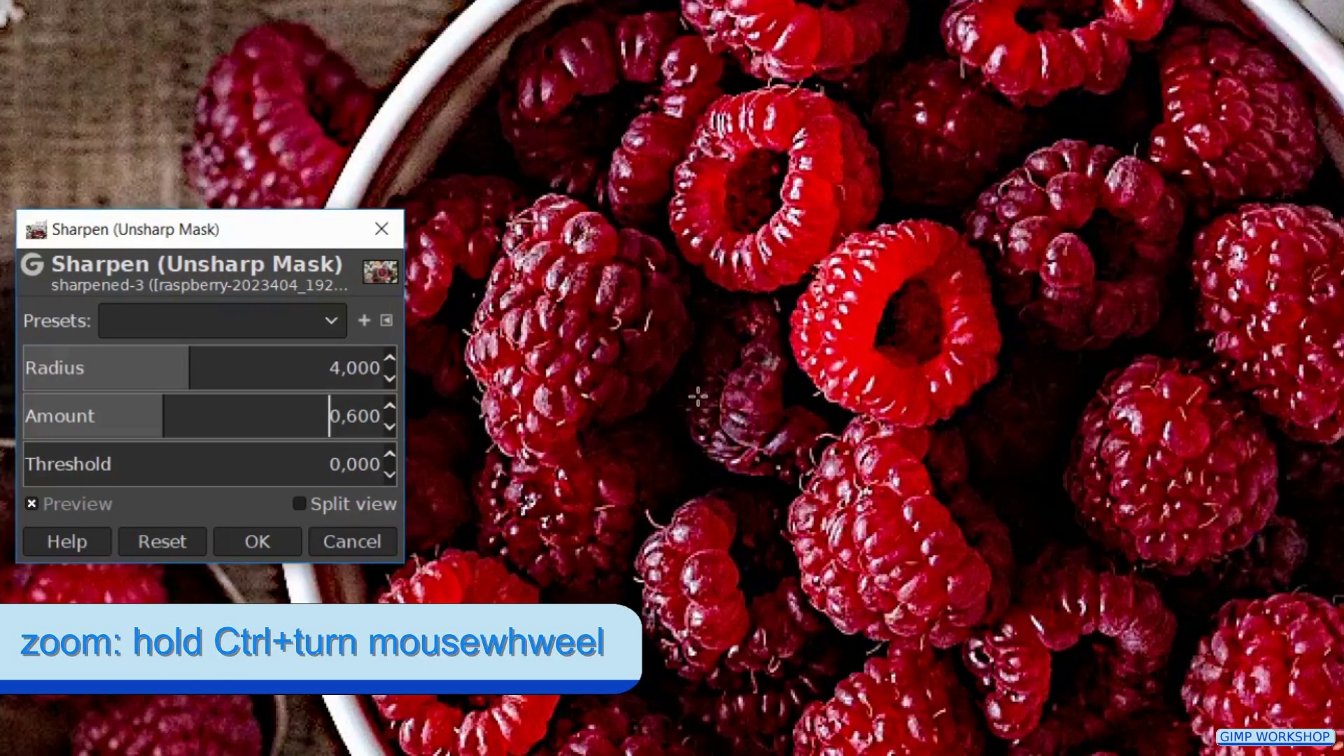
pyautogui.scroll(-3, 697, 397)
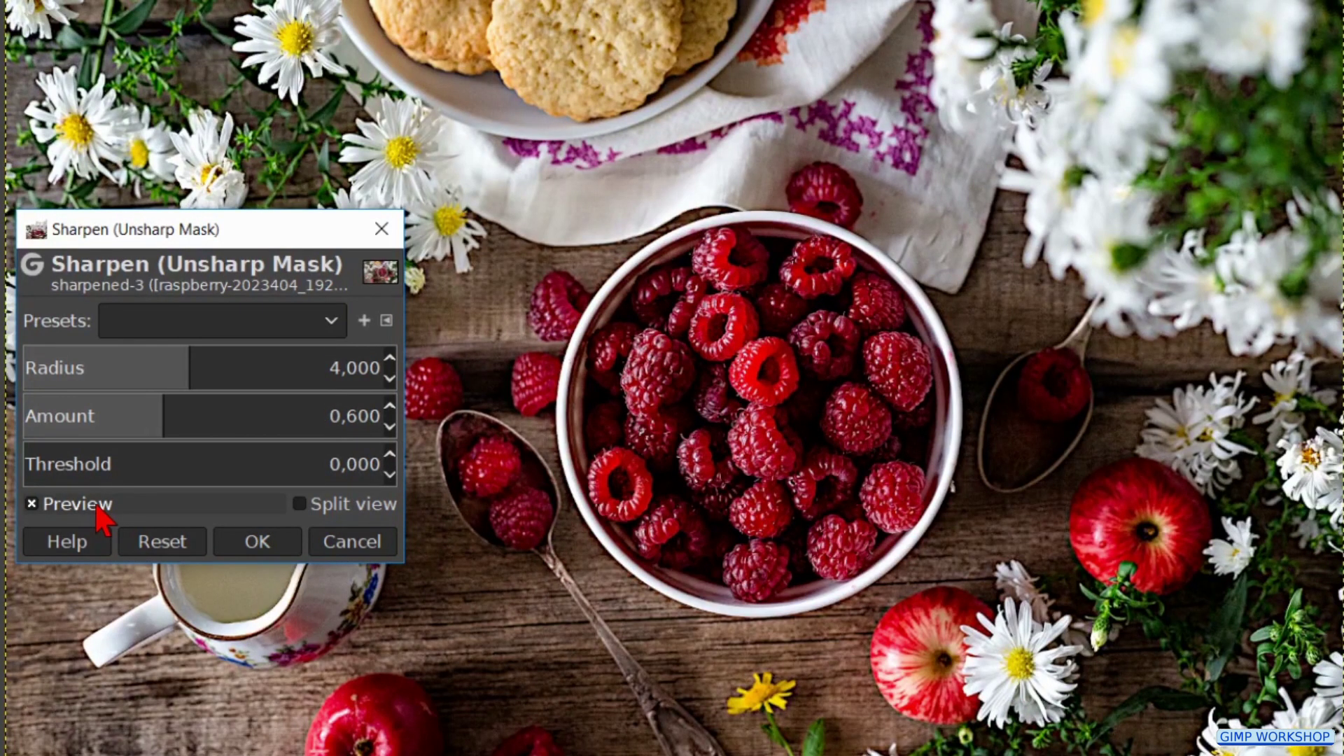
# Toggle the preview off and on, then enable Split view and adjust the before/after divider.
pyautogui.click(98, 509)
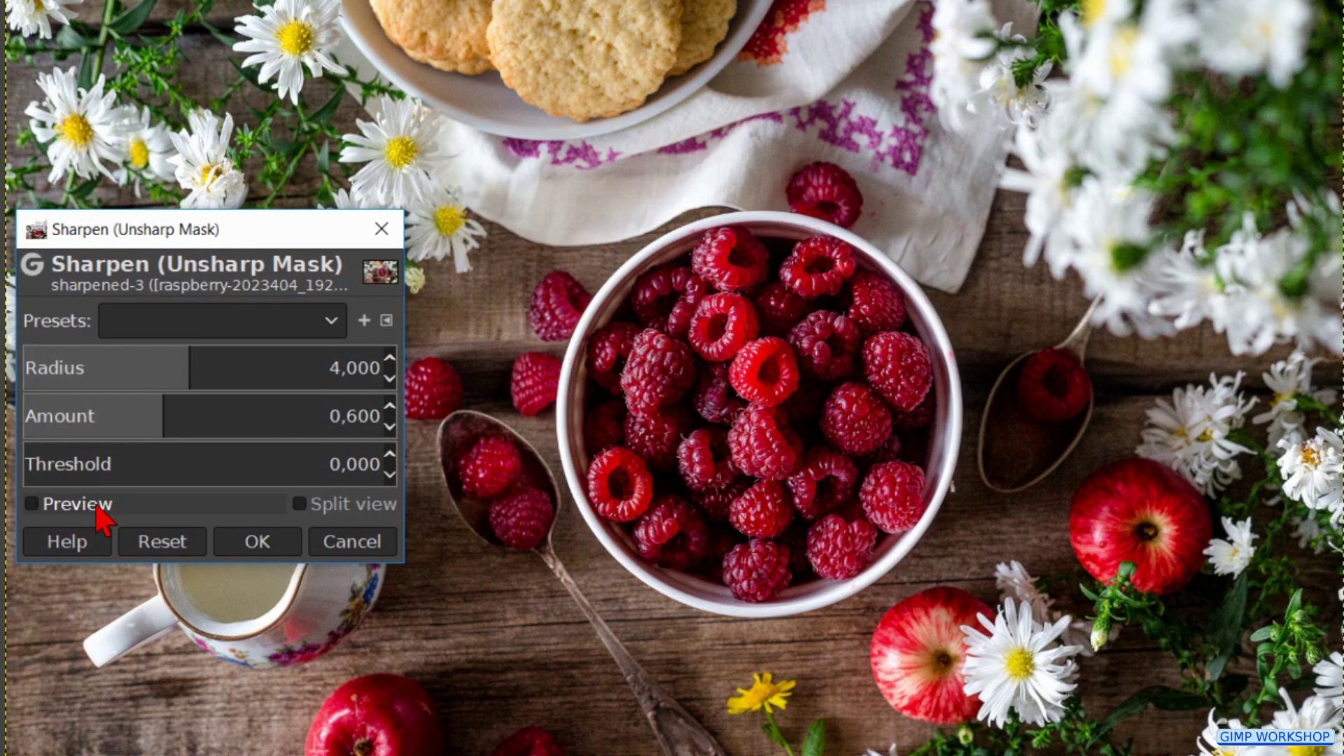
pyautogui.click(102, 520)
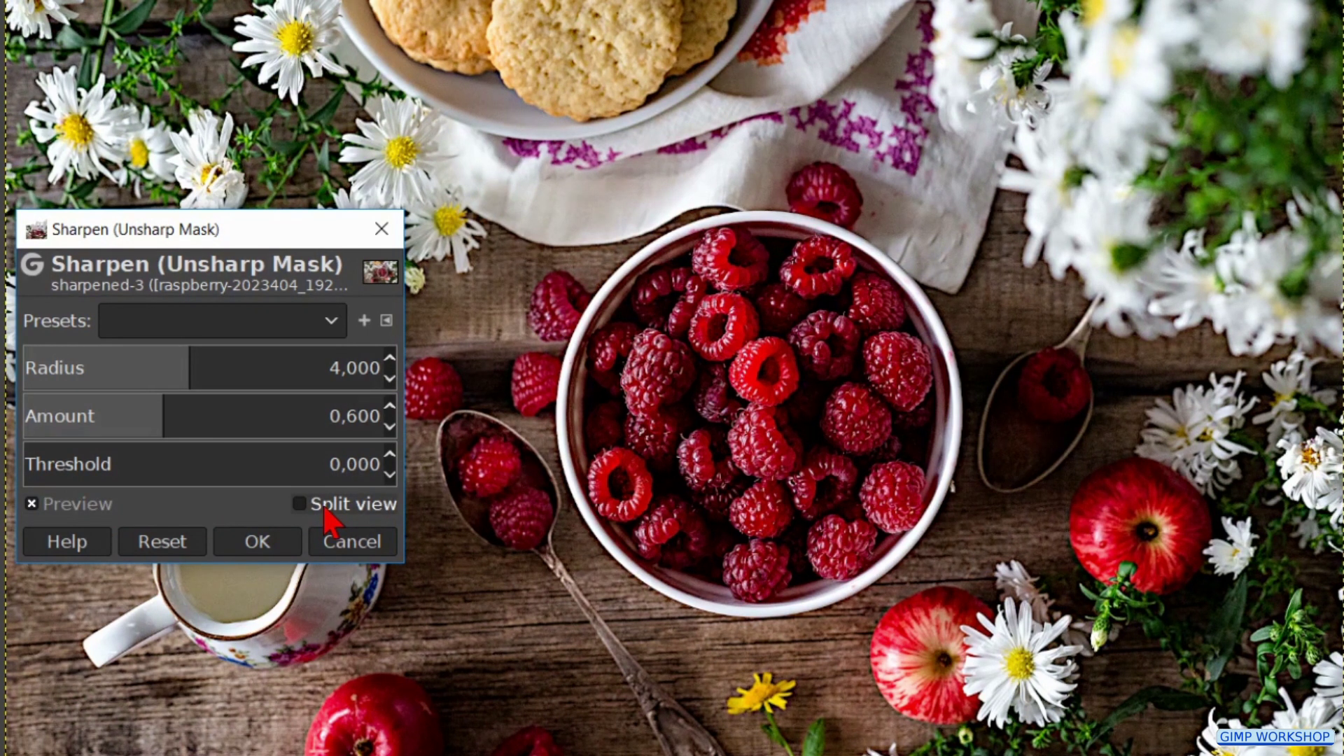
pyautogui.click(299, 504)
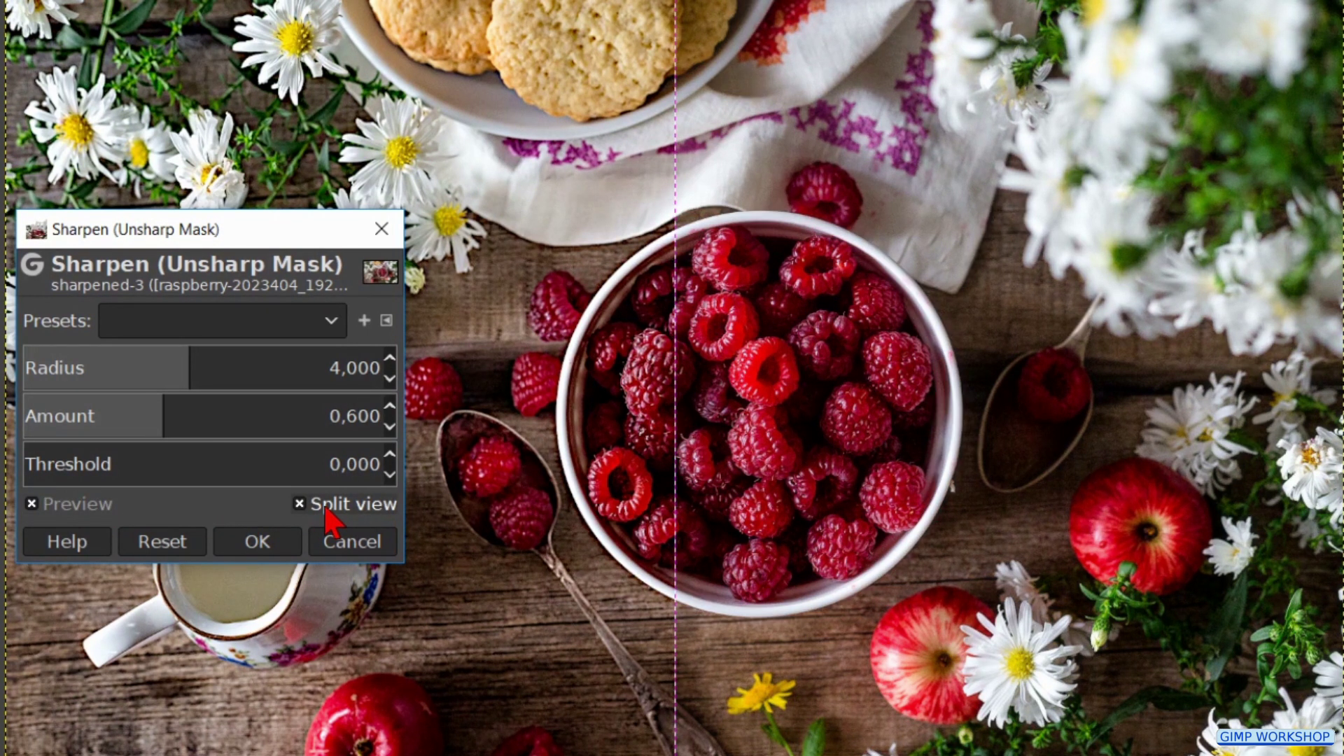
pyautogui.click(668, 402)
pyautogui.moveTo(668, 403); pyautogui.dragTo(677, 439)
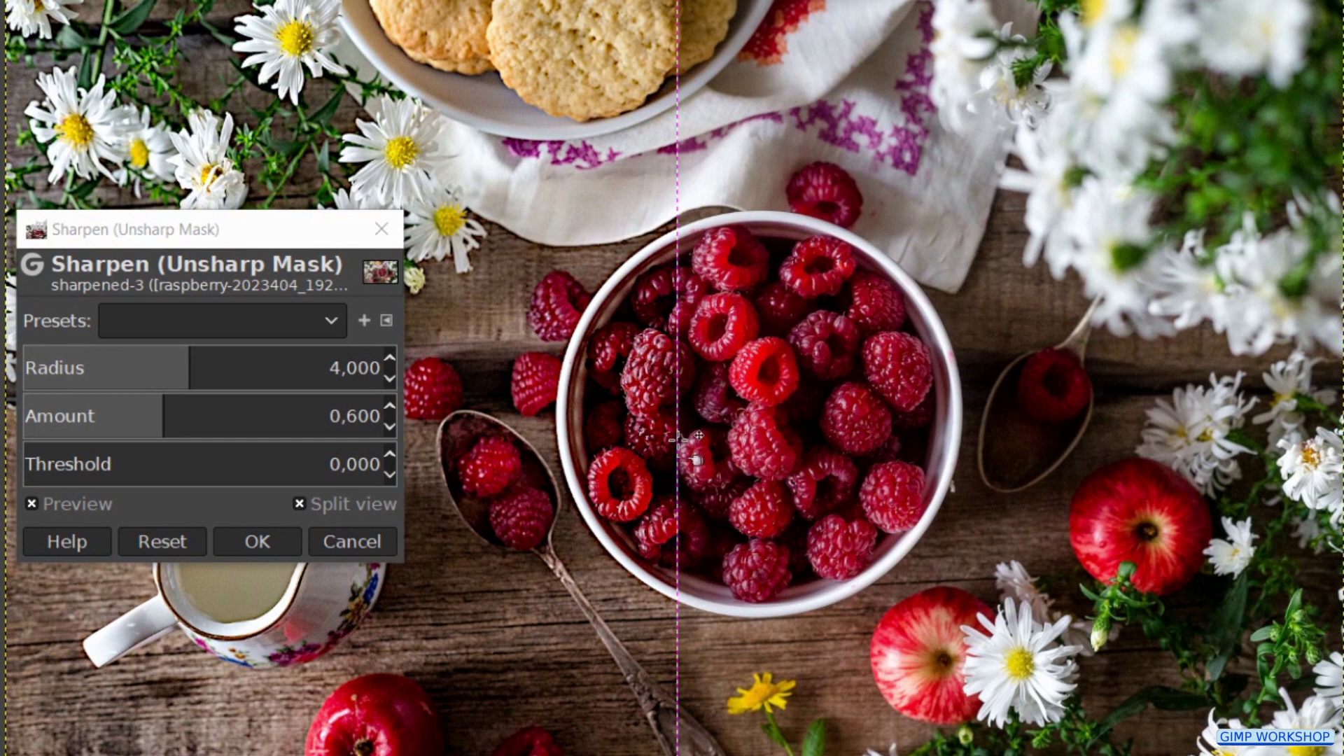
pyautogui.keyDown('shift'); pyautogui.click(676, 439); pyautogui.keyUp('shift')
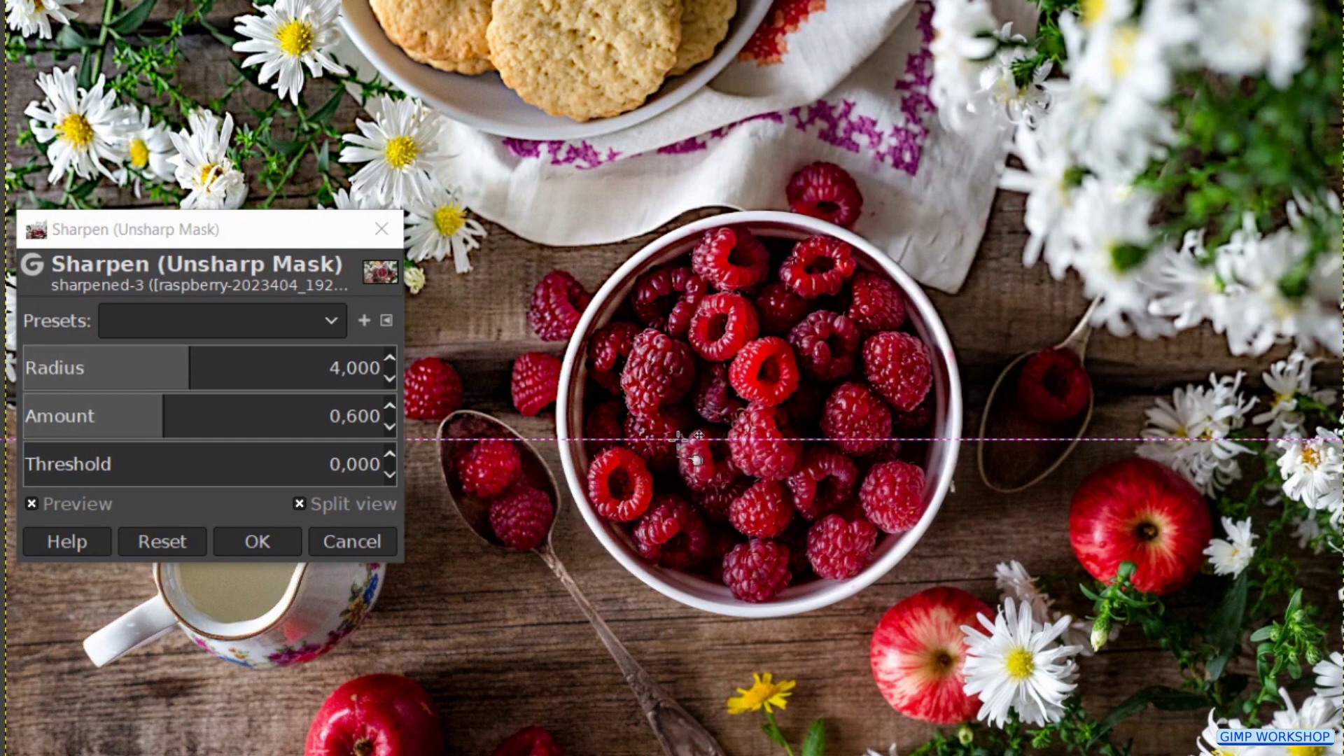
pyautogui.keyDown('shift'); pyautogui.click(678, 440); pyautogui.keyUp('shift')
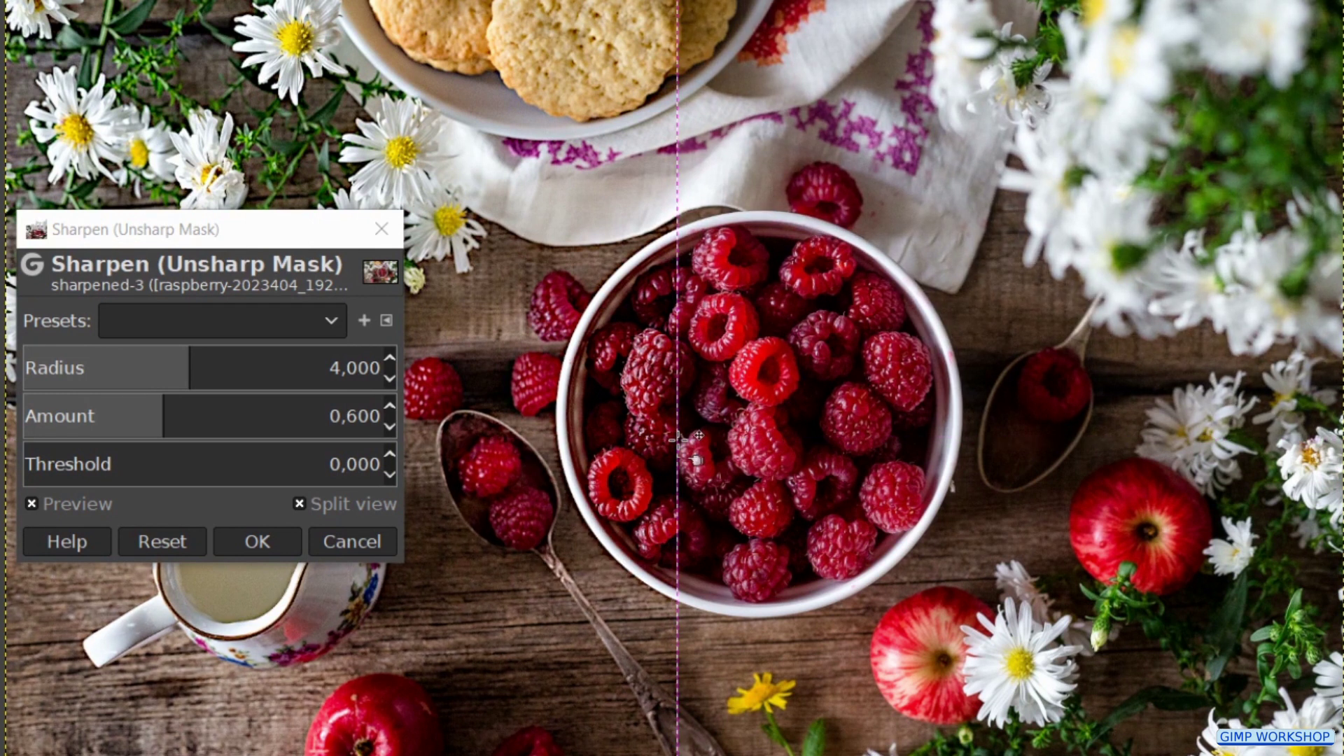
# Apply the Radius 4, Amount 0.6 sharpening, then toggle the sharpened layer's visibility to compare.
pyautogui.click(258, 542)
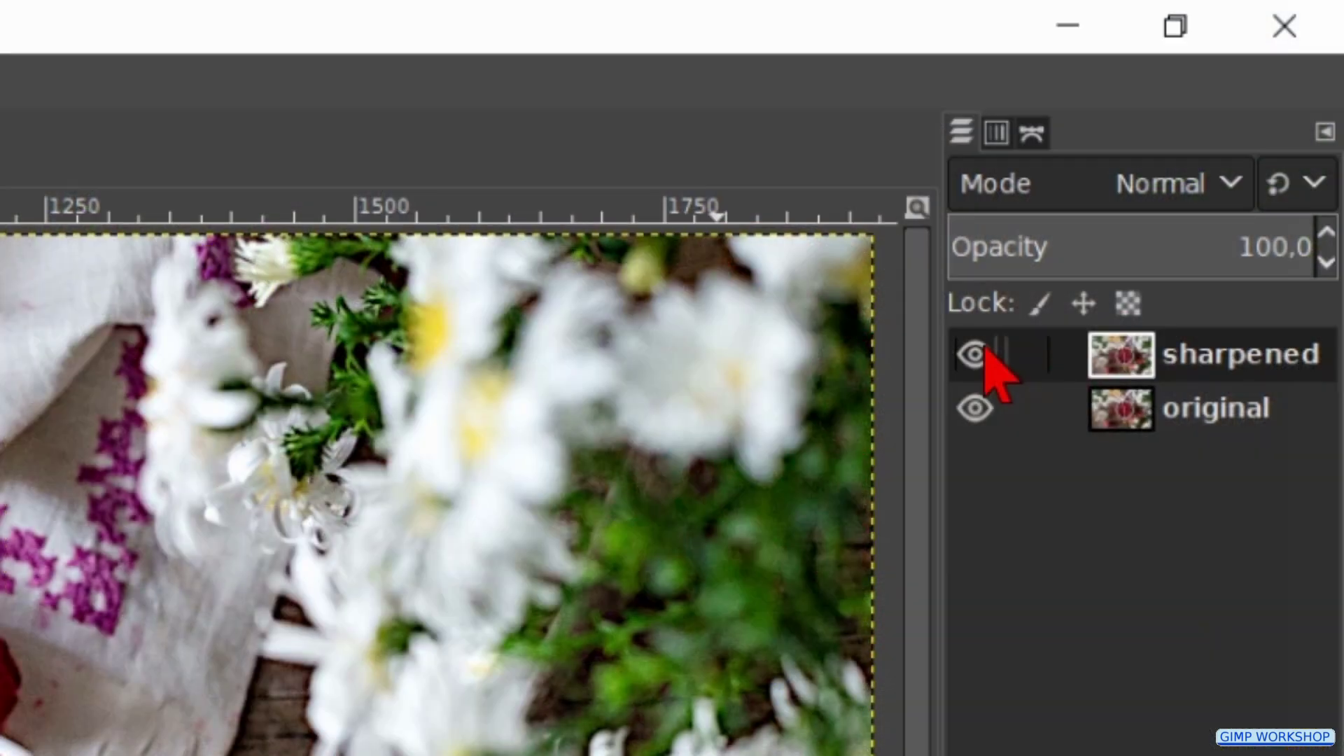
pyautogui.click(982, 353)
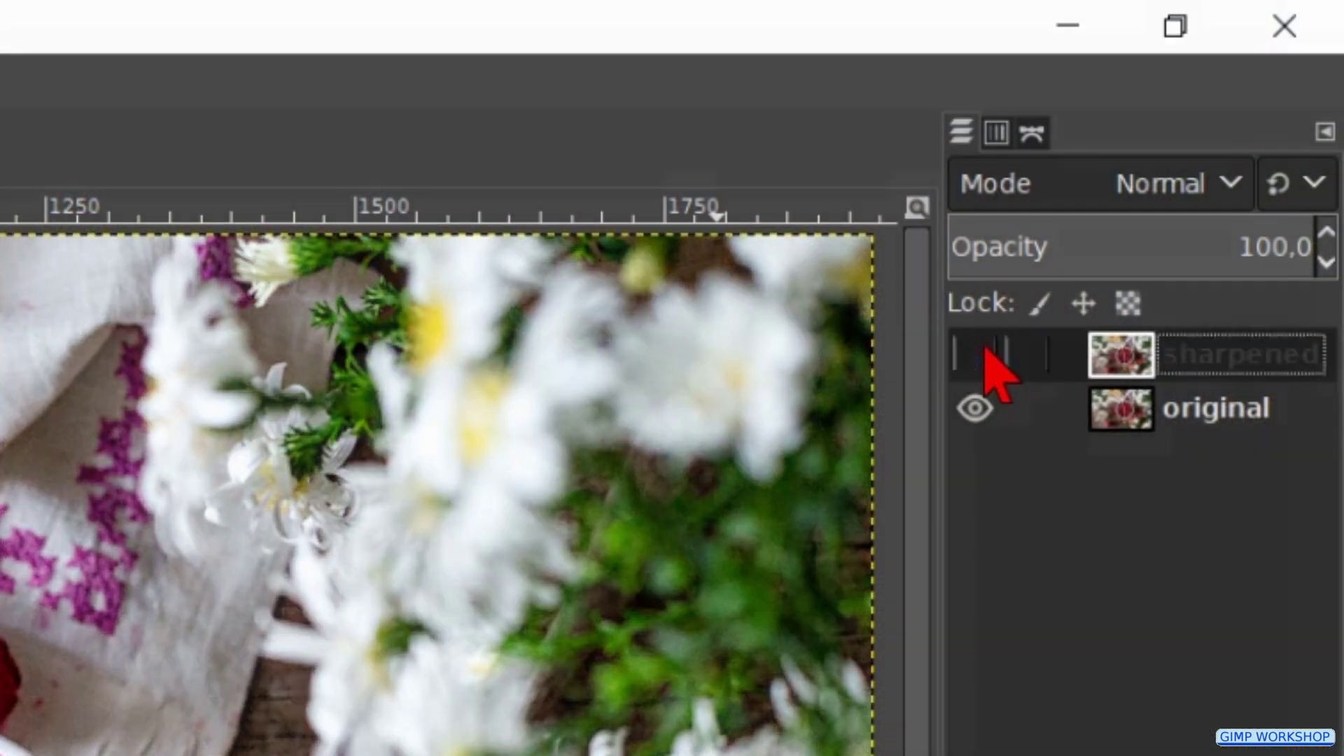
pyautogui.click(982, 352)
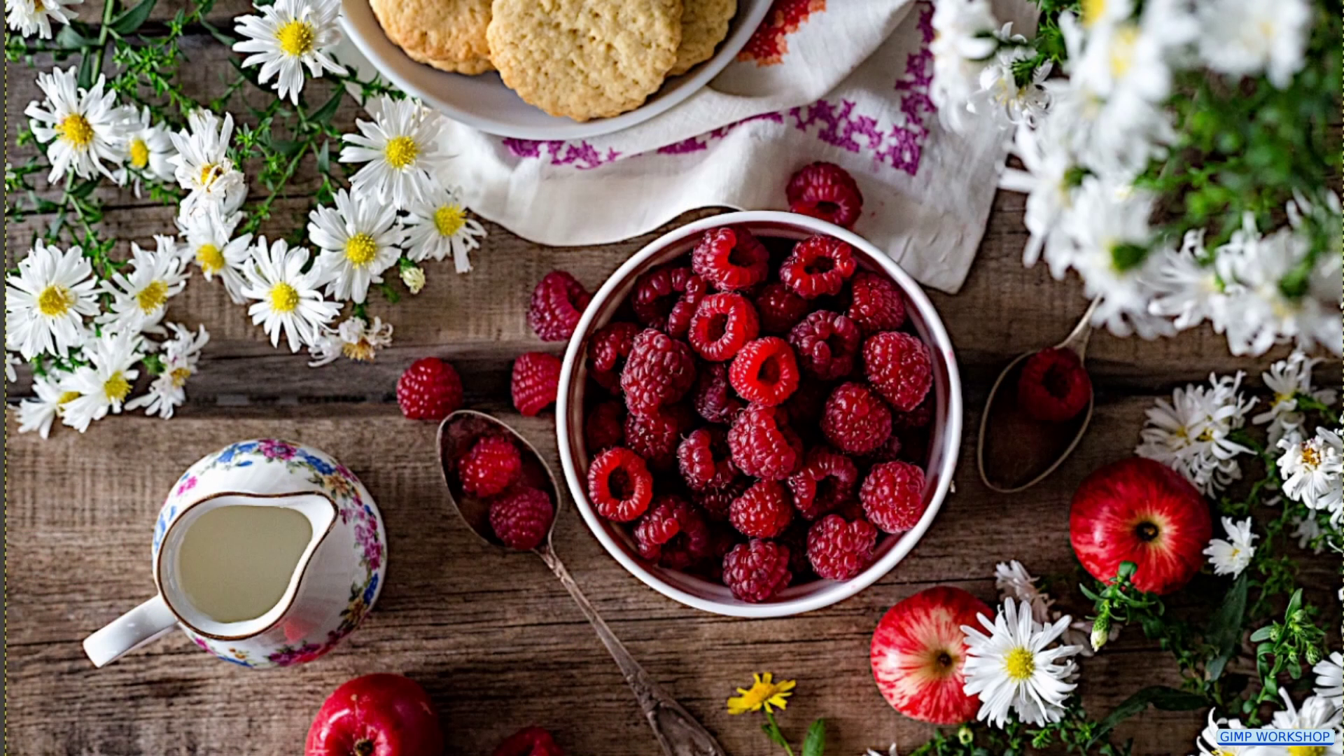